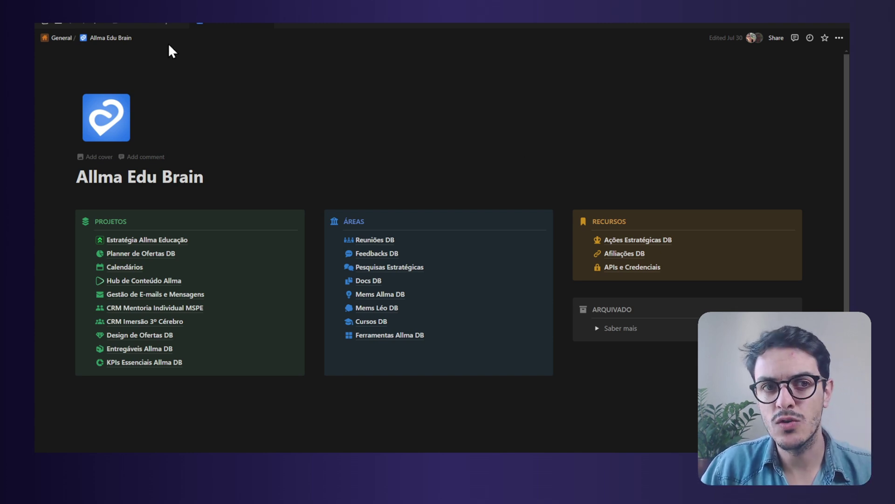
Step: Open the Reuniões DB database and start a new automation for it
click(150, 26)
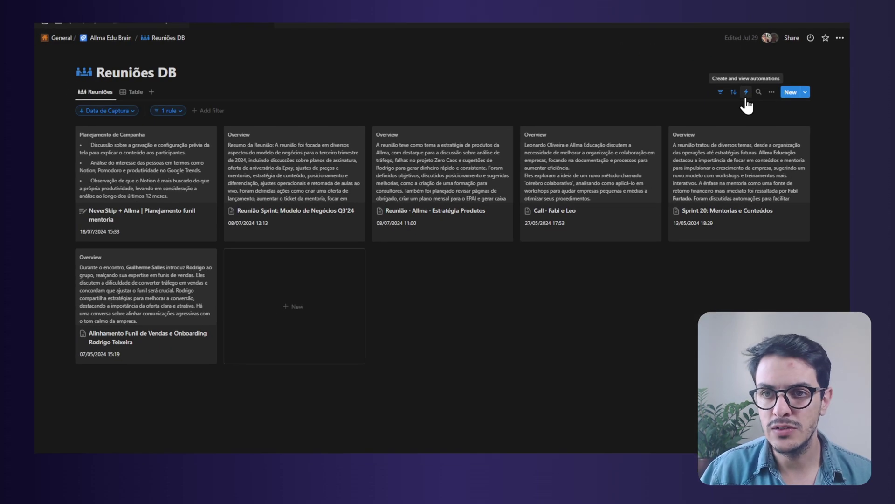
click(746, 96)
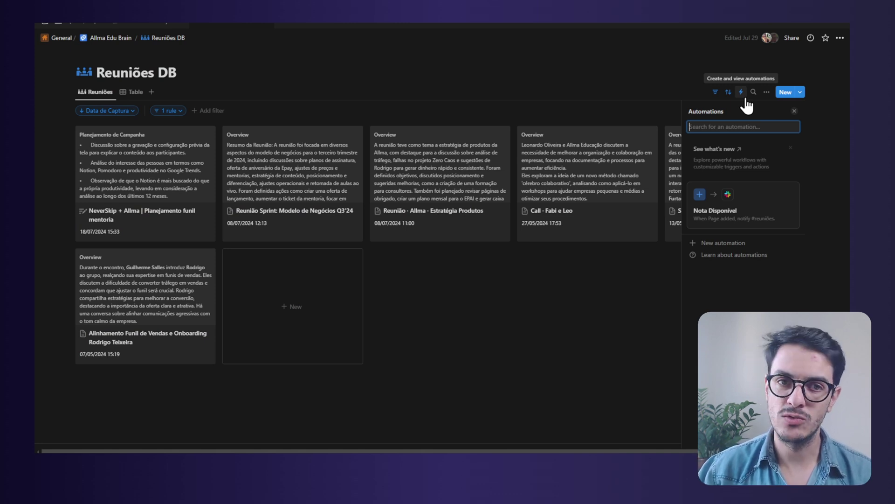
click(722, 245)
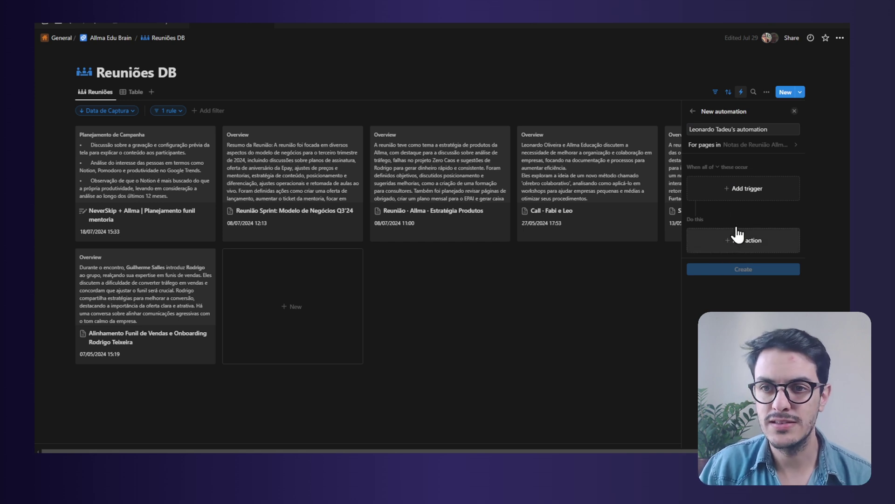
Step: Add an automation trigger for when the Ação property contains "Teste"
click(736, 196)
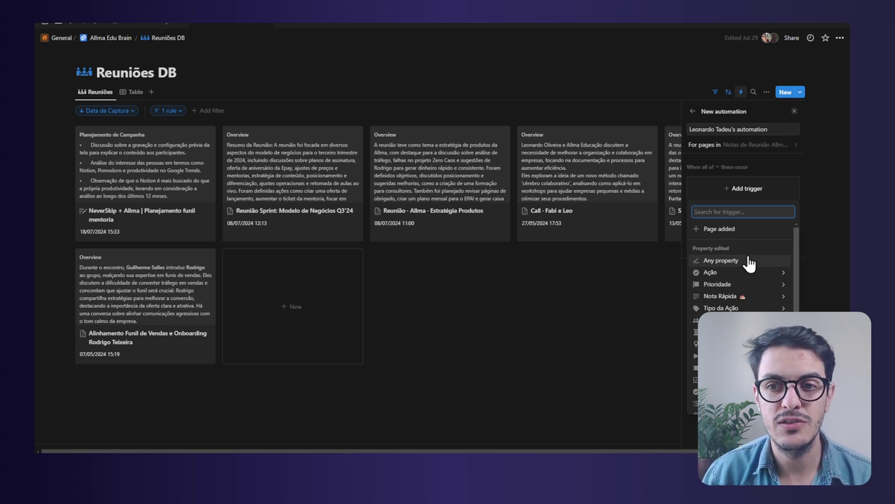
click(701, 273)
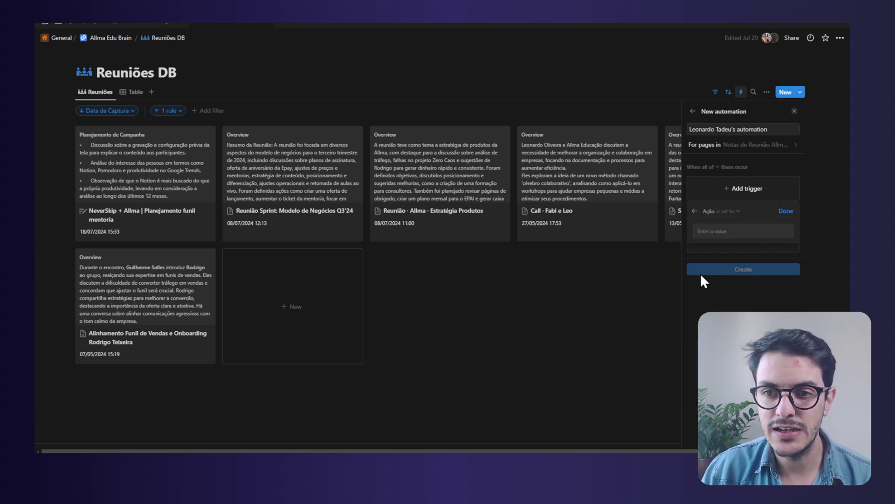
click(717, 233)
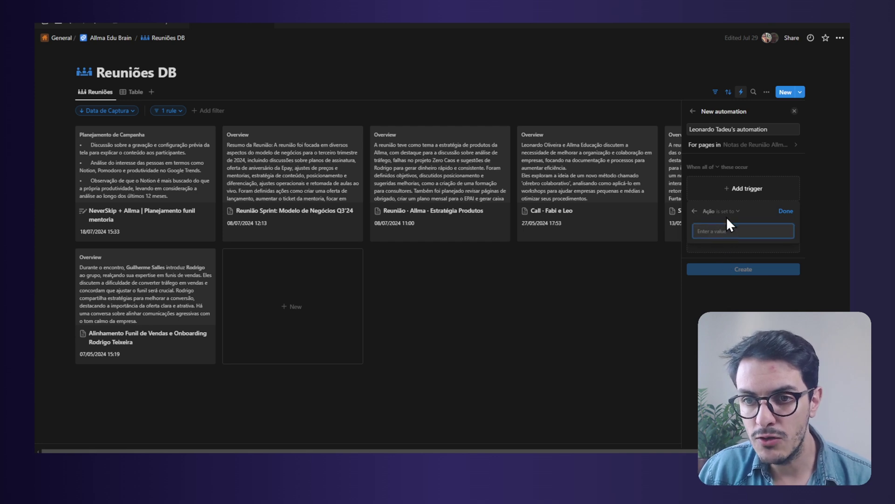
click(726, 214)
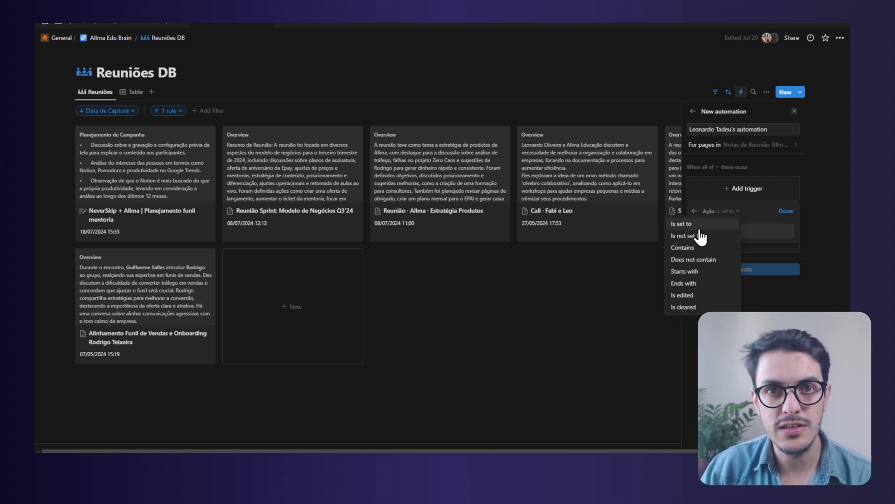
click(701, 248)
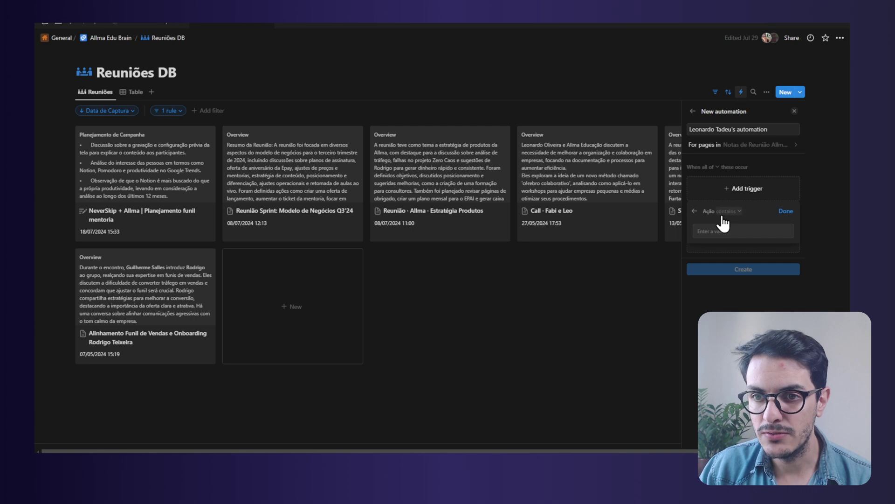
click(722, 235)
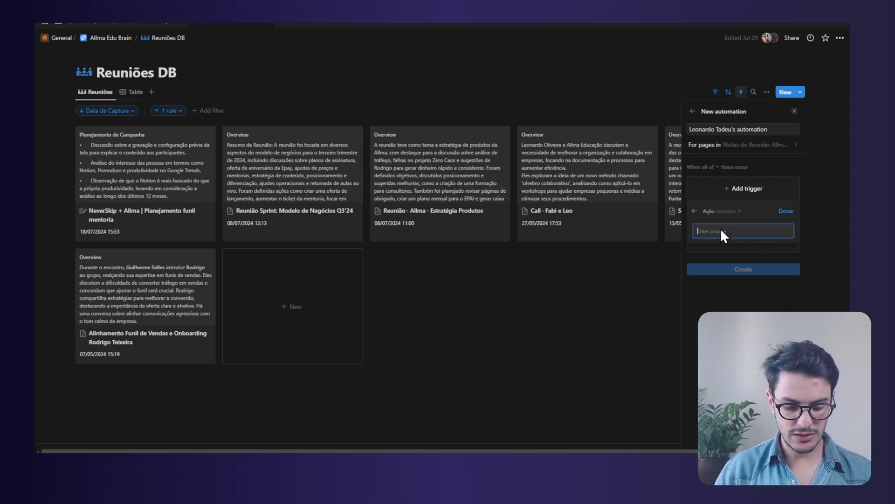
text(Teste)
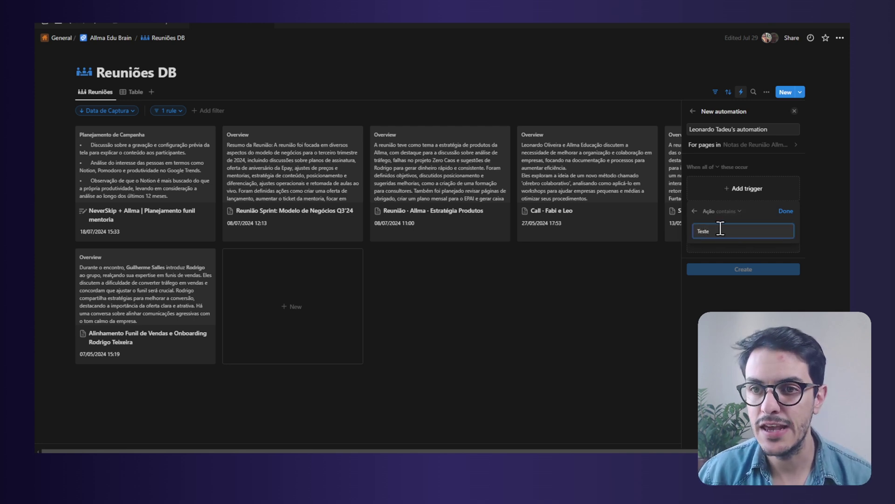
click(786, 213)
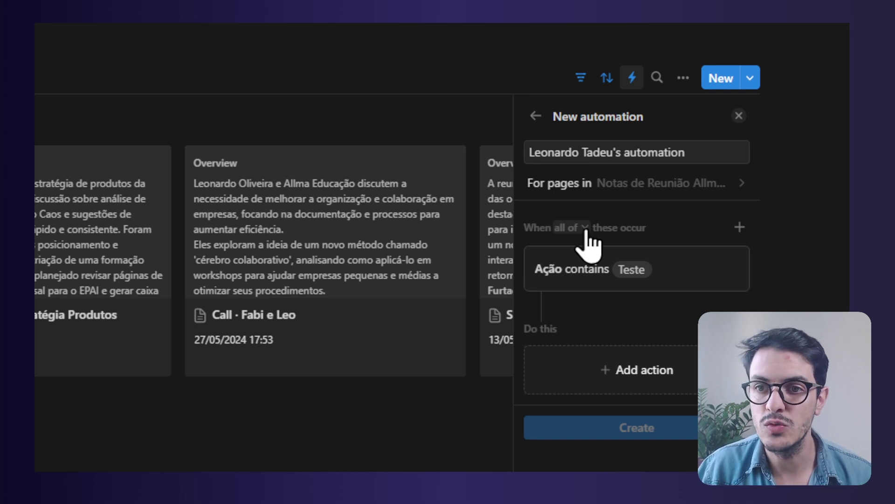
Step: Require all of the triggers to occur and add a second one for Status set only to Em Execução
click(577, 230)
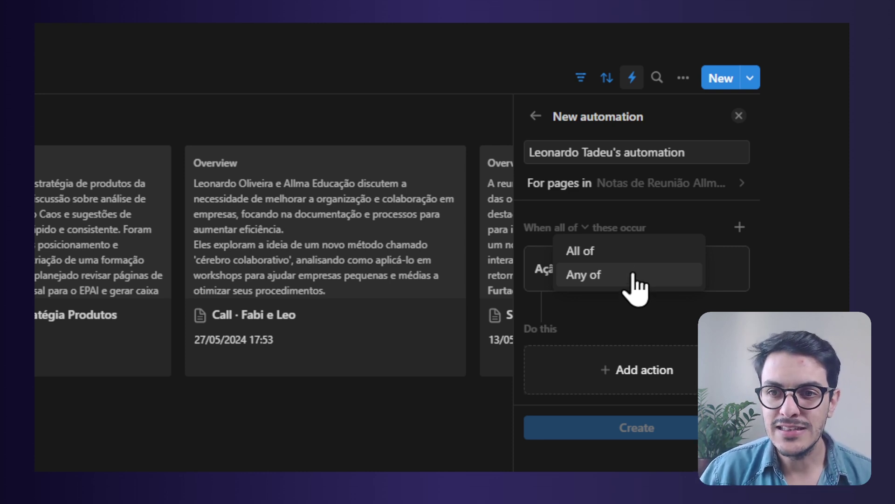
click(627, 254)
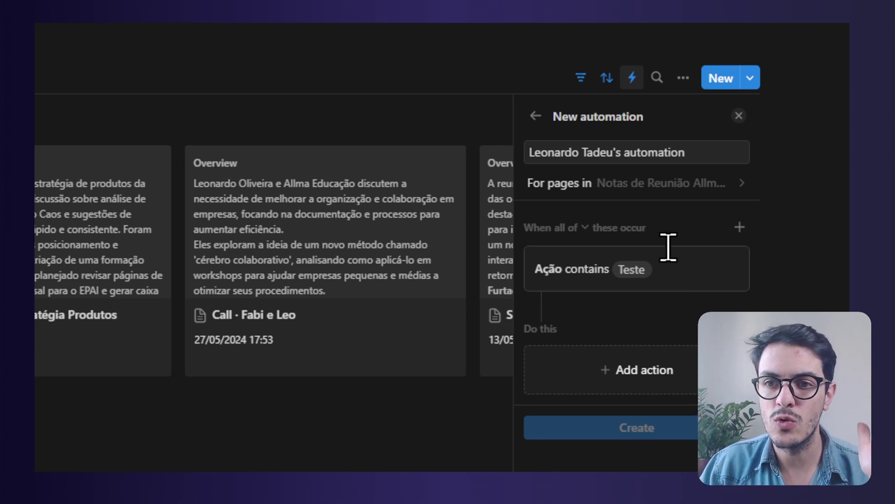
click(737, 232)
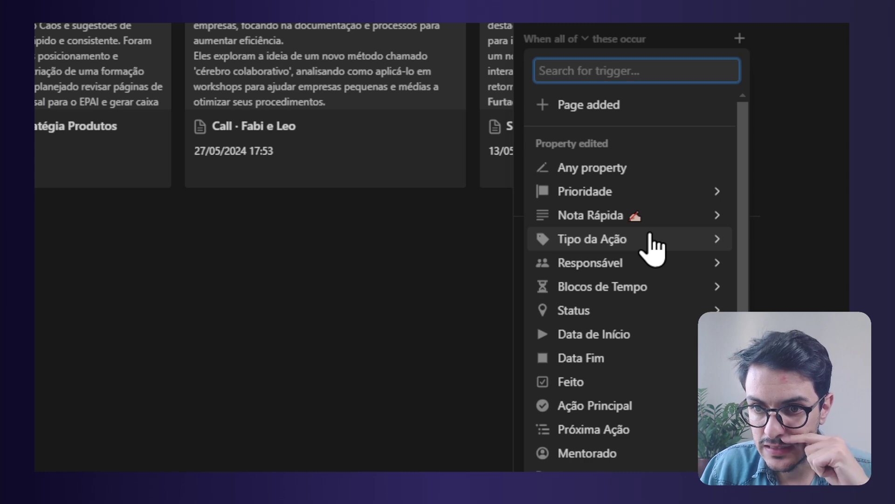
click(626, 309)
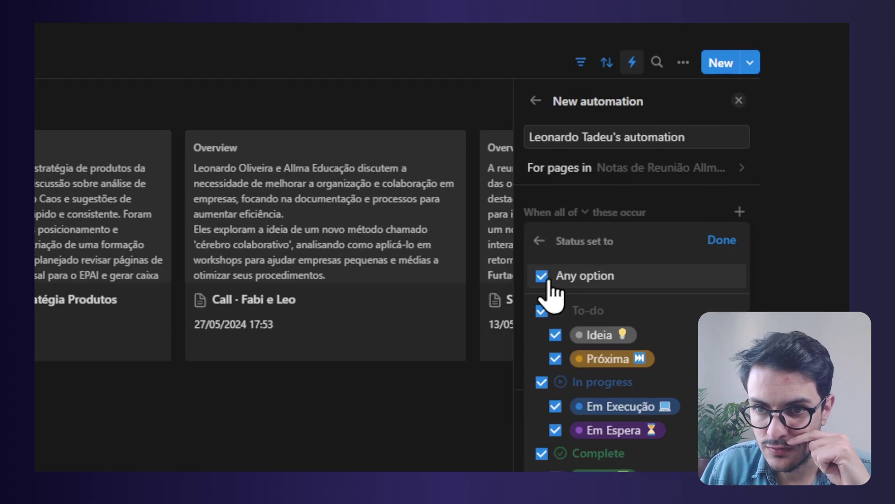
click(542, 103)
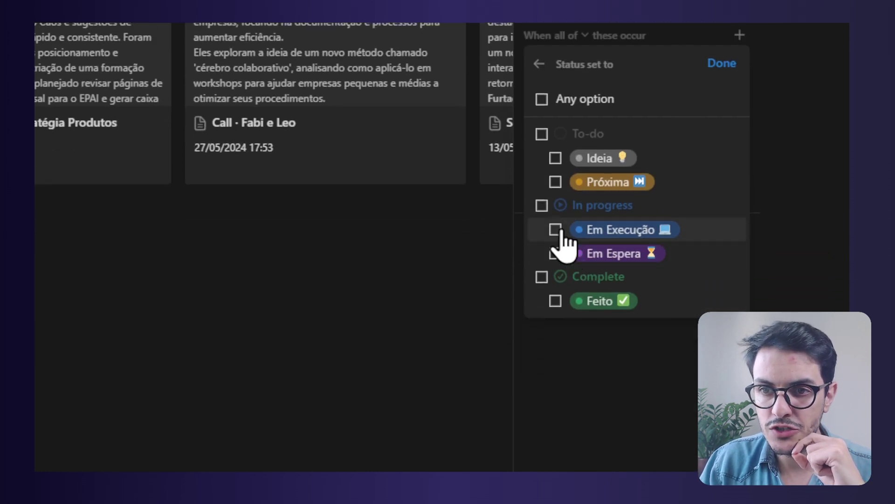
click(559, 230)
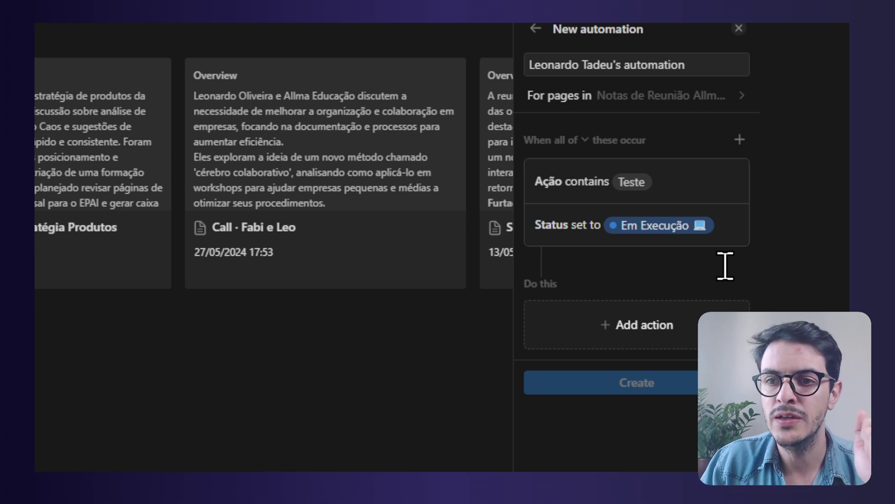
Step: Add an action that sends a Slack notification and open its choice of Slack channel
click(690, 335)
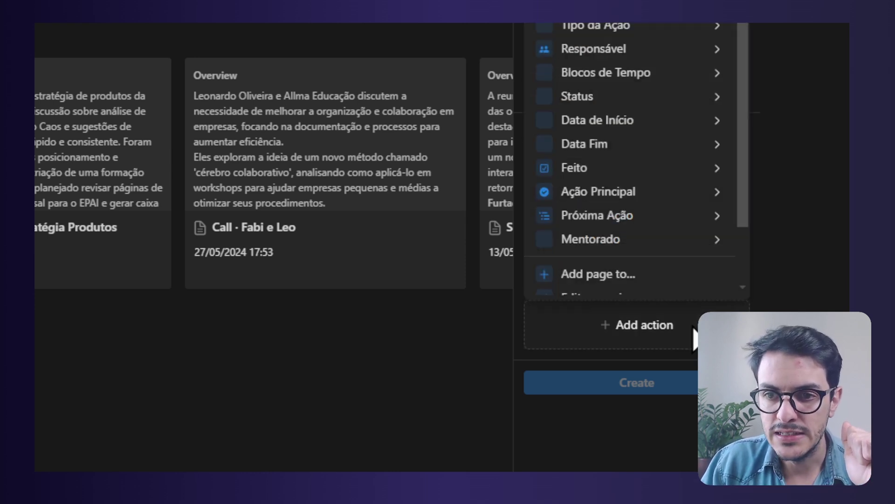
scroll(669, 123, down, 2)
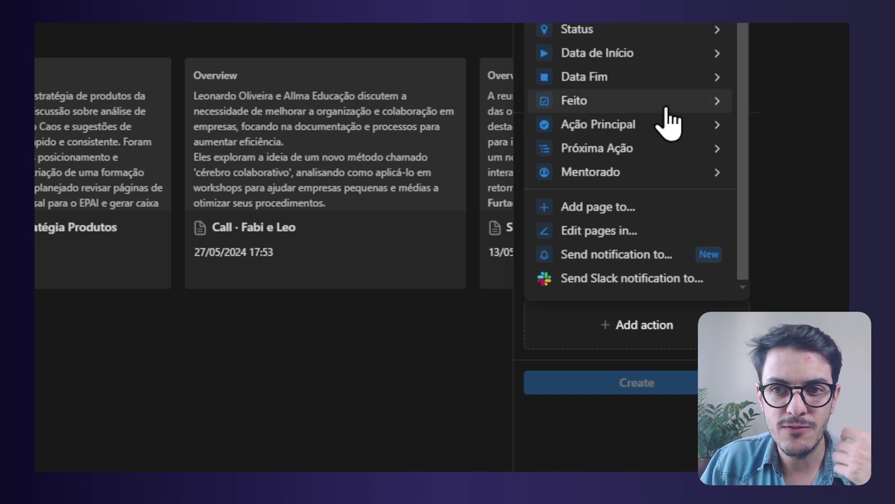
scroll(669, 124, up, 2)
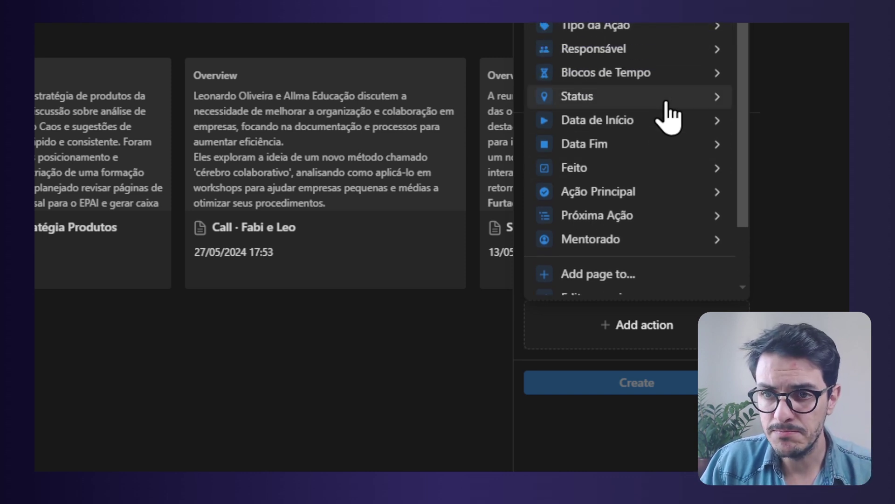
scroll(675, 239, down, 2)
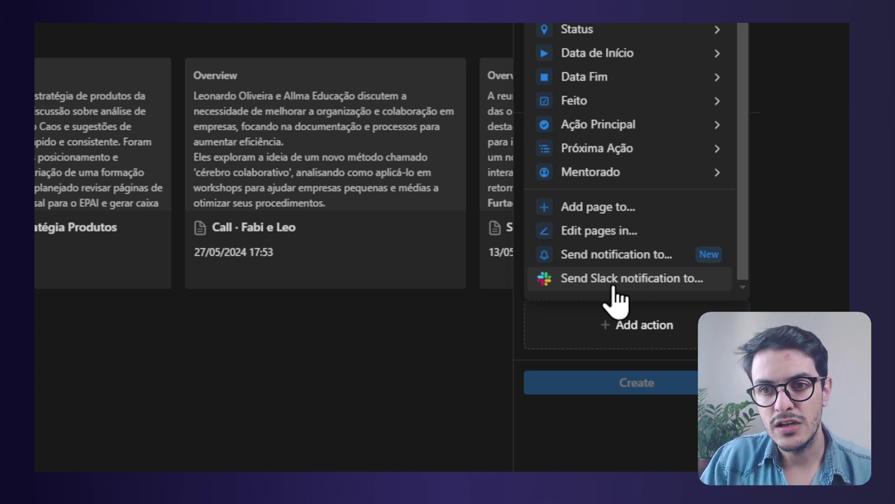
click(615, 280)
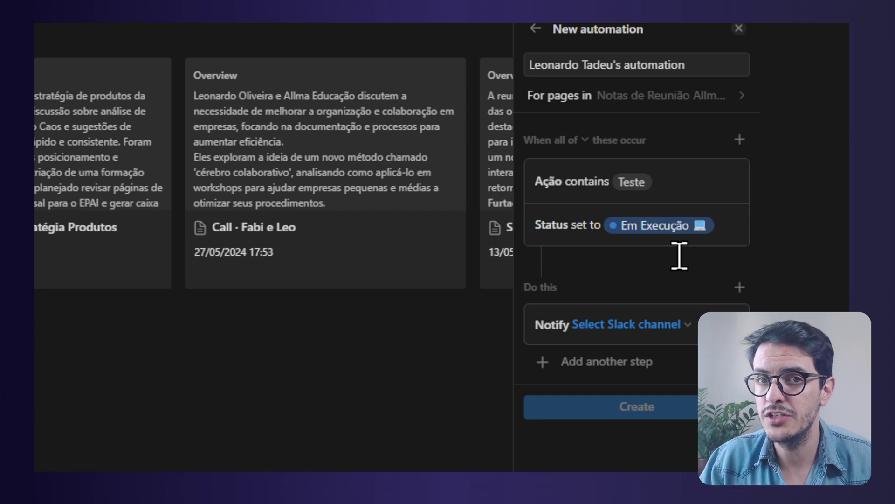
click(668, 326)
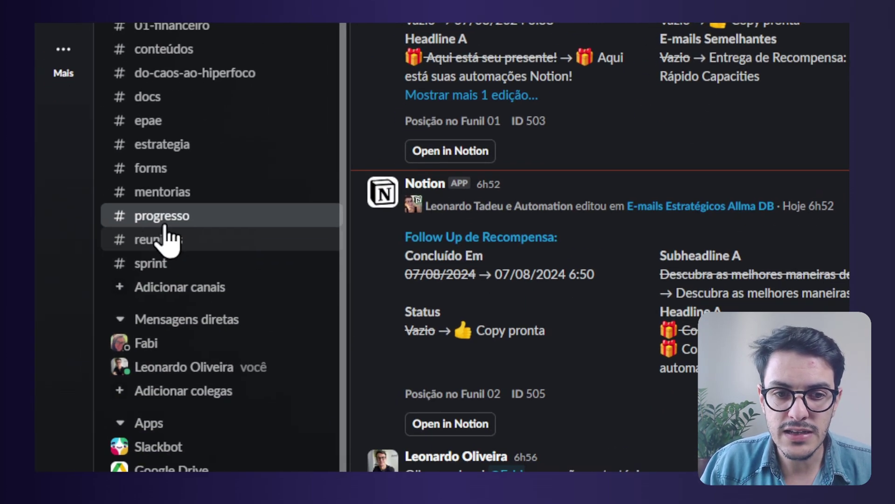
Step: Switch to Slack and look at the reuniões channel, then return to the Notion automation
click(168, 237)
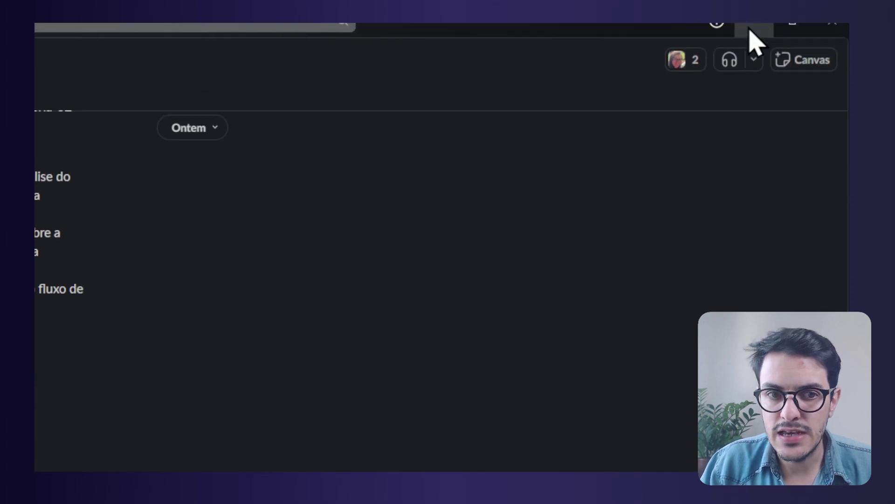
click(754, 30)
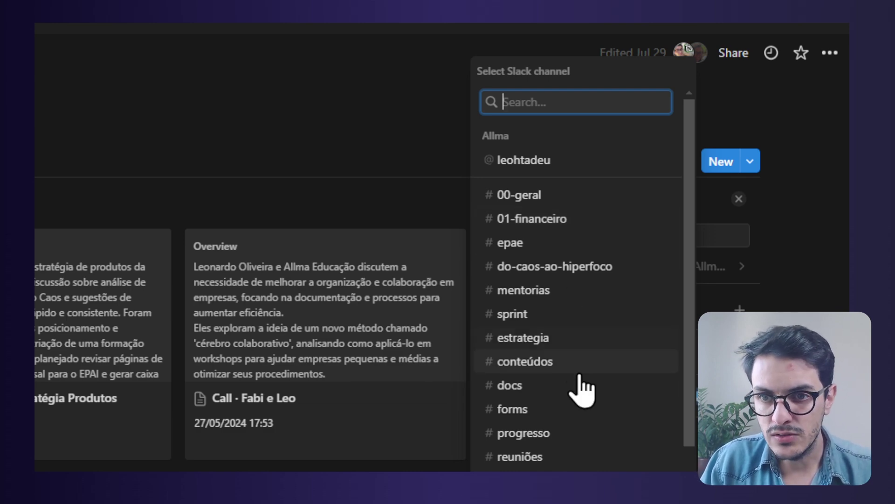
Step: Choose #reuniões as the Slack channel to notify and create the automation
scroll(566, 406, down, 1)
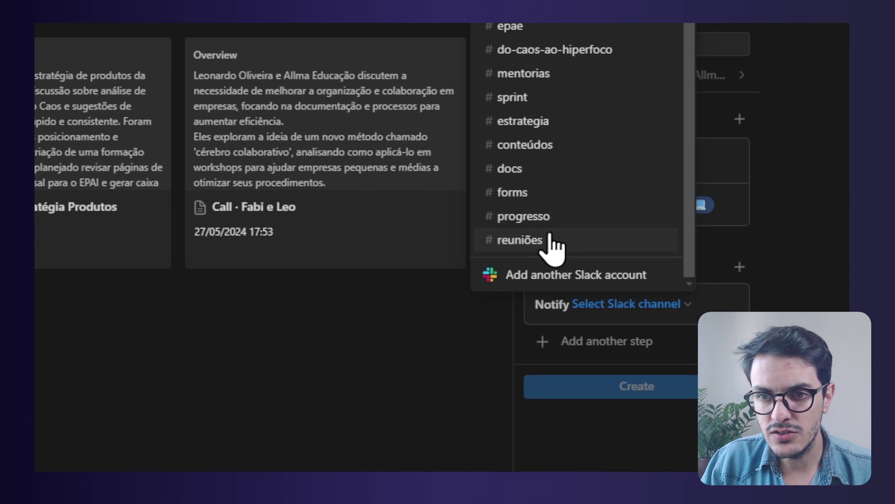
click(555, 429)
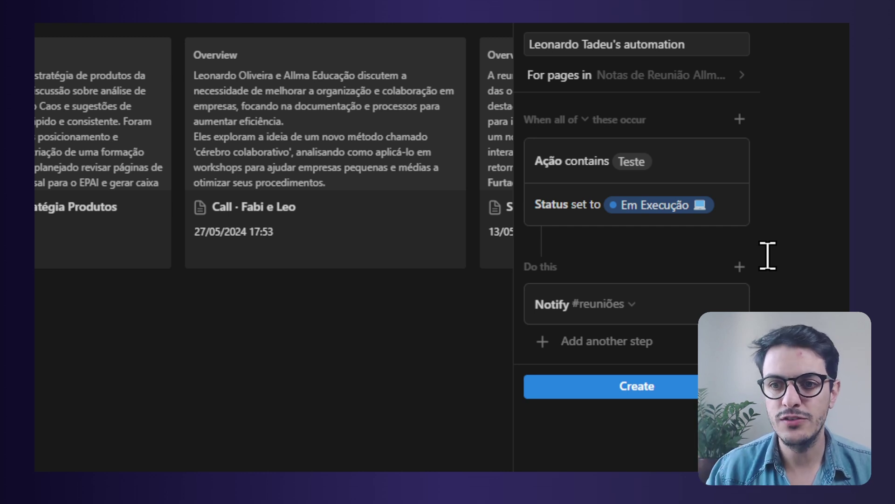
click(620, 391)
Step: Create a new page in the Reuniões DB gallery and title it "Teste"
click(297, 453)
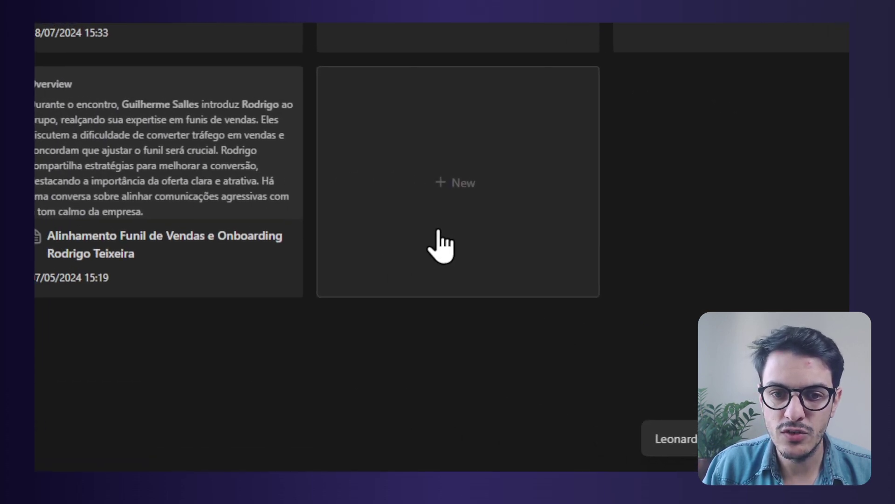
click(441, 245)
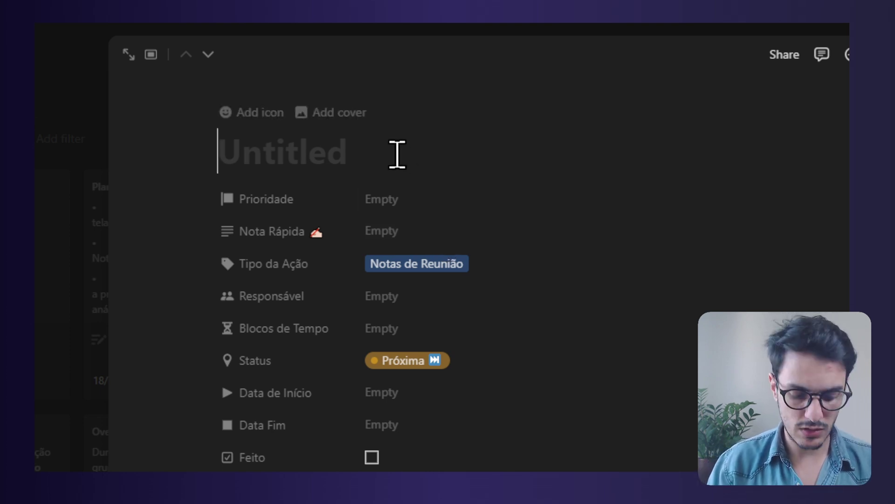
text(Tes6)
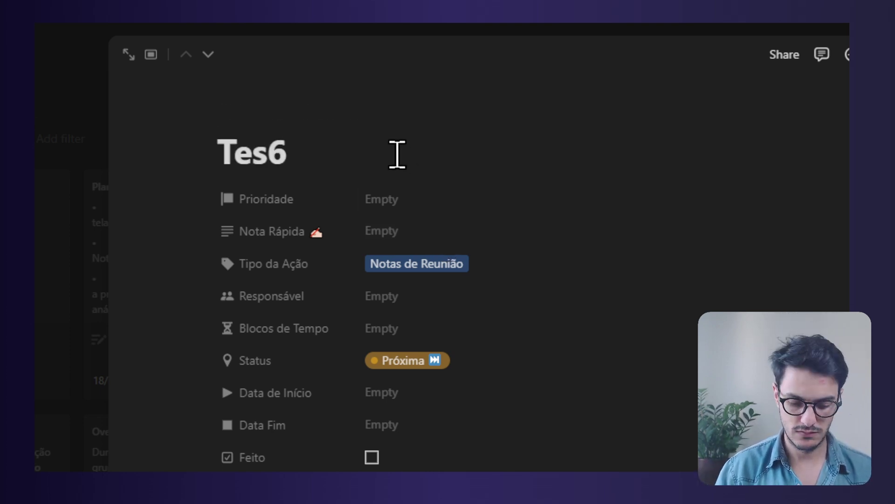
key(BackSpace)
text(te)
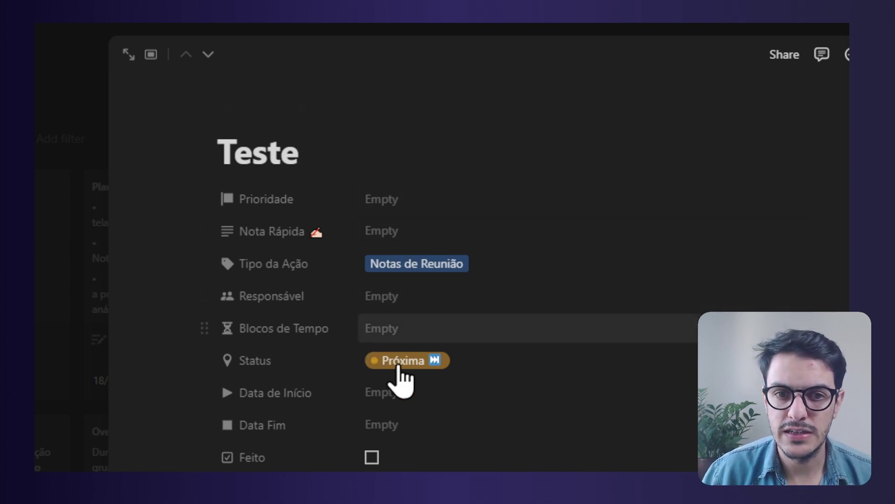
Step: Set the Teste page's Status to Em Execução and close the page
click(417, 367)
scroll(452, 270, down, 5)
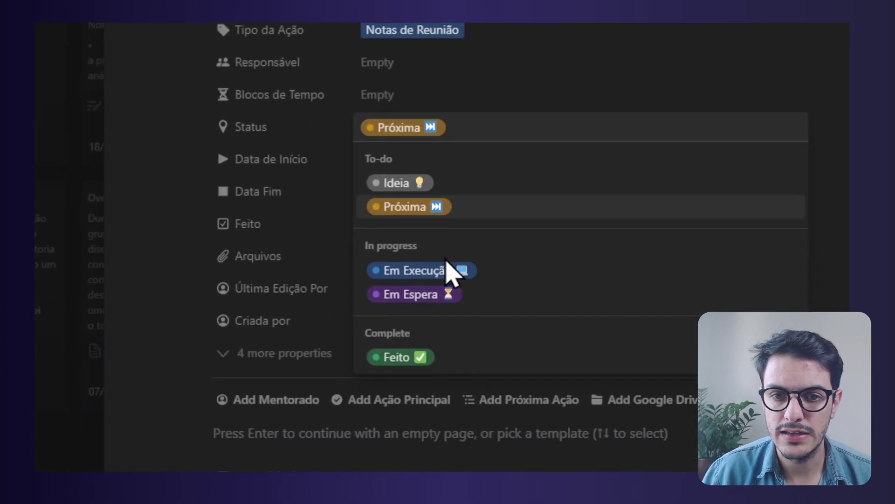
click(443, 248)
key(Escape)
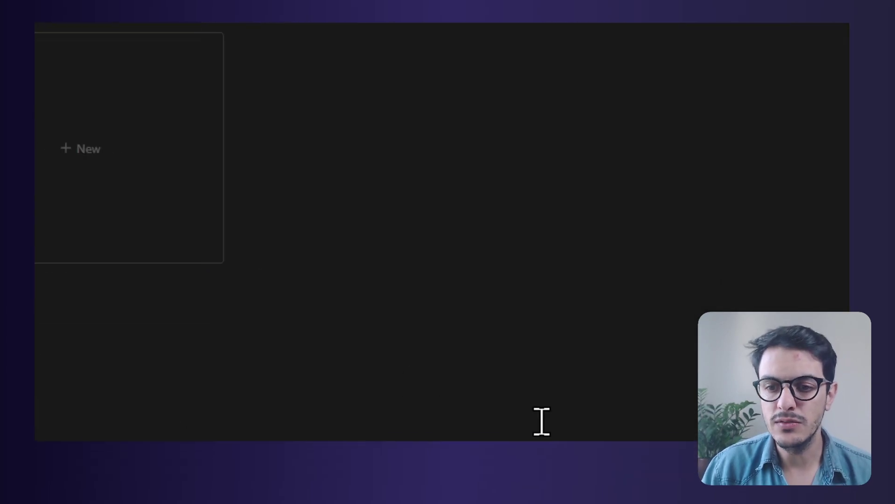
click(444, 450)
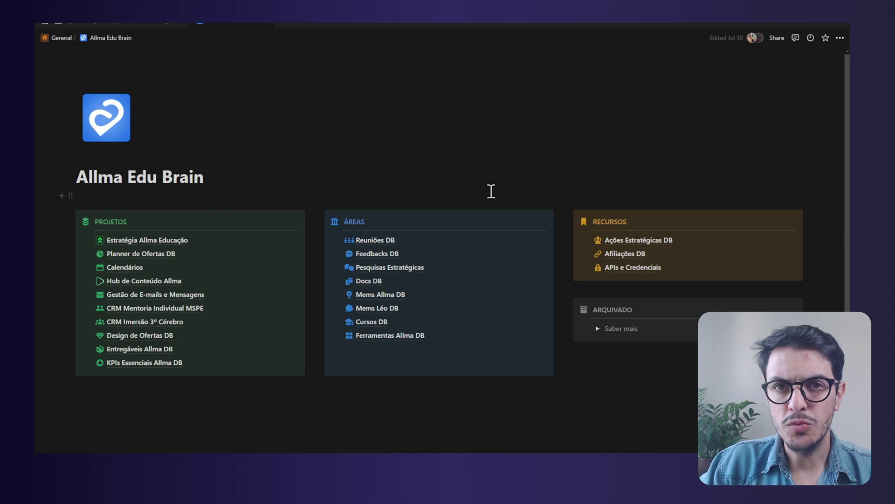
Step: Open the Docs DB database from the Áreas section of the Allma Edu Brain page
click(441, 285)
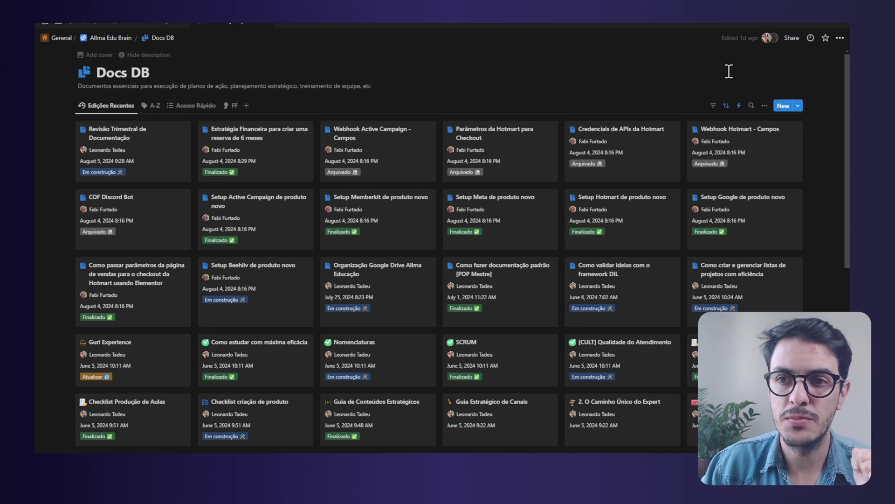
Step: Open the Doc Editado automation of Docs DB for editing
click(739, 106)
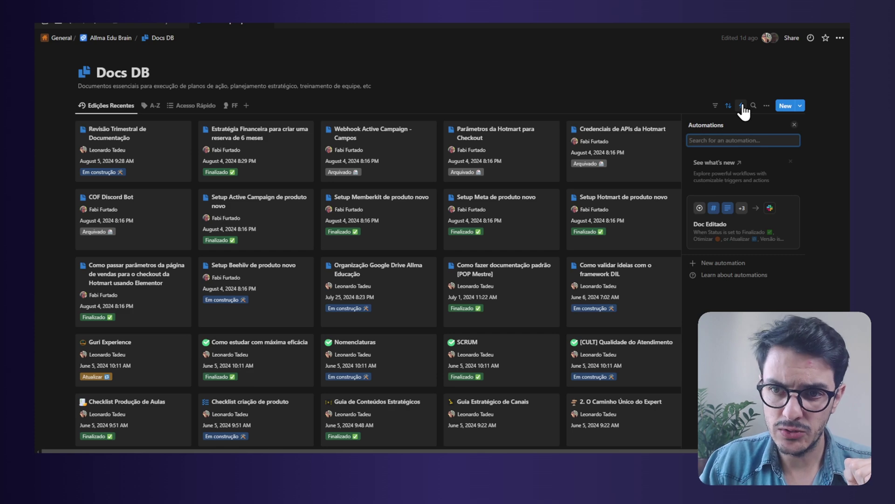
click(791, 204)
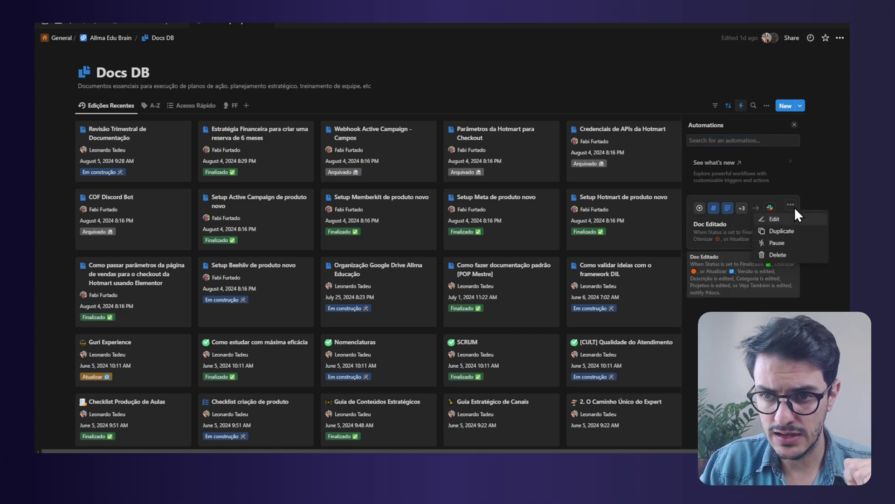
click(789, 219)
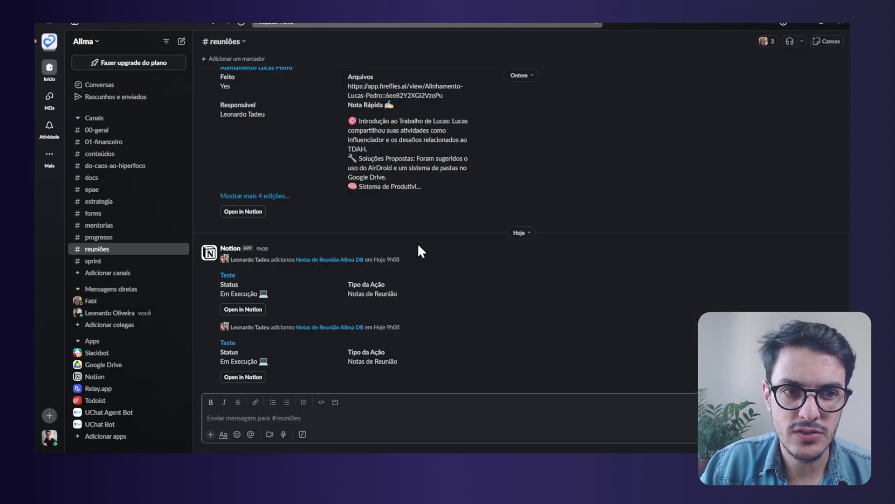
Step: In Slack, view the #docs channel and open the Revisão Trimestral de Documentação page in Notion from its Descrição change notification
click(118, 180)
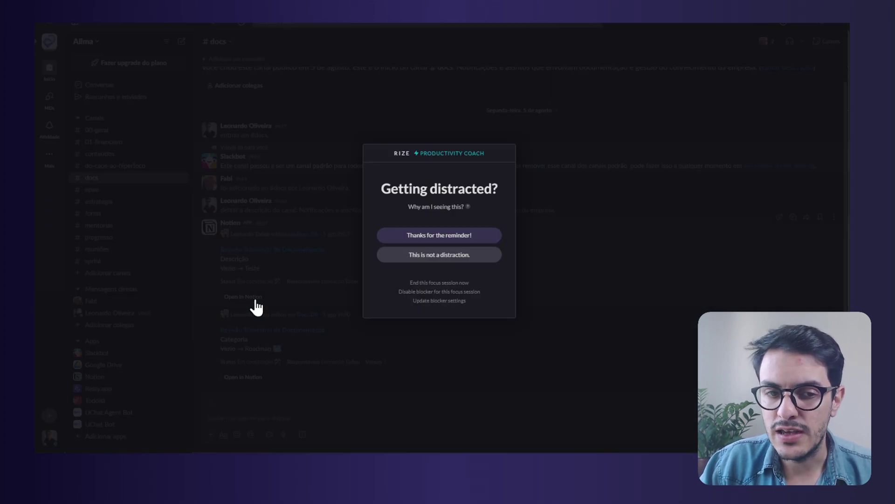
click(428, 259)
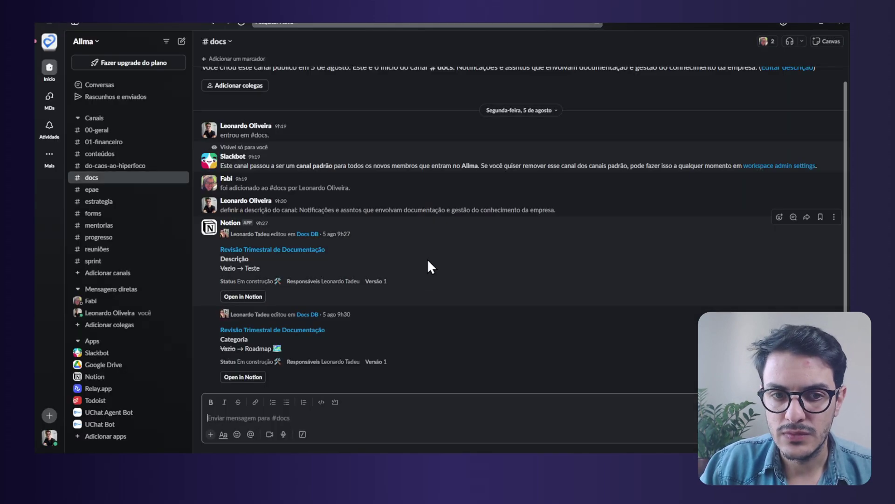
click(263, 299)
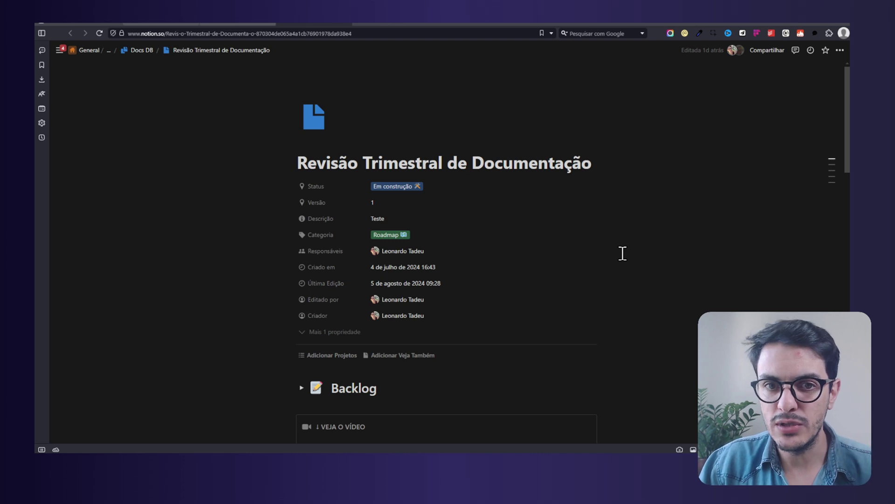
Step: Look through the Revisão Trimestral de Documentação page and check its Status options without changing them
scroll(623, 254, down, 15)
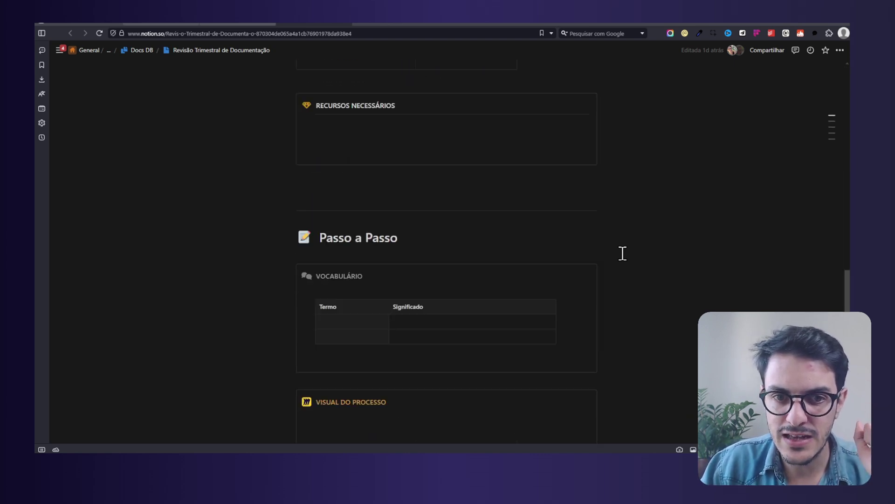
scroll(623, 253, up, 6)
scroll(622, 254, up, 10)
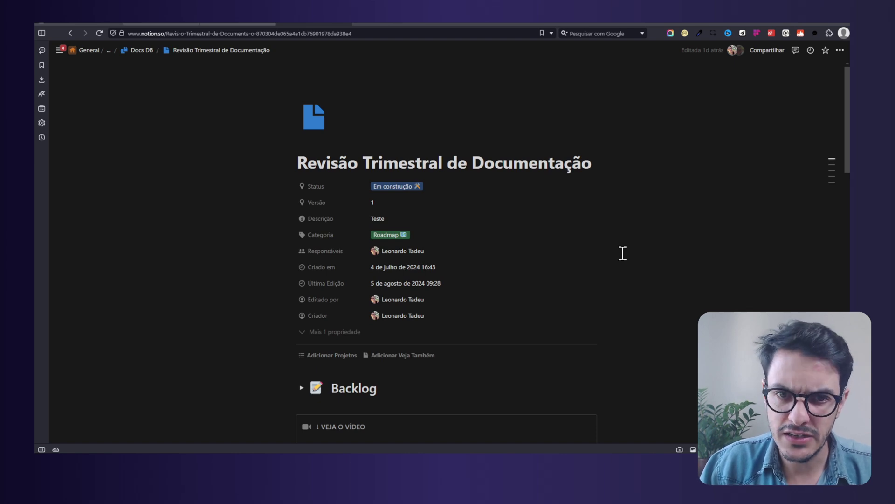
scroll(622, 253, down, 12)
scroll(622, 253, up, 10)
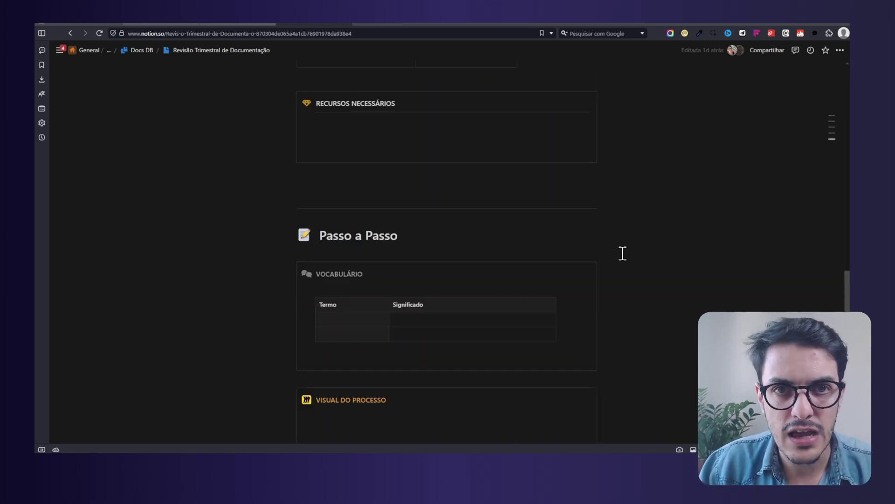
scroll(623, 253, up, 6)
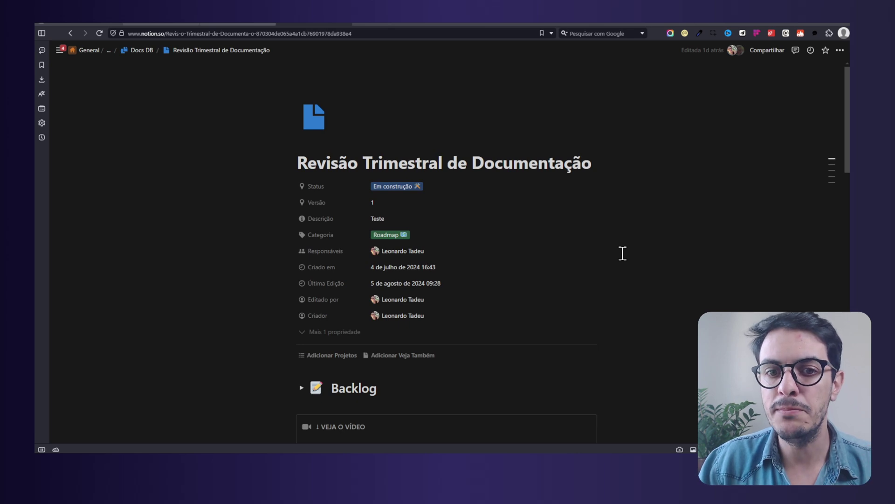
click(404, 186)
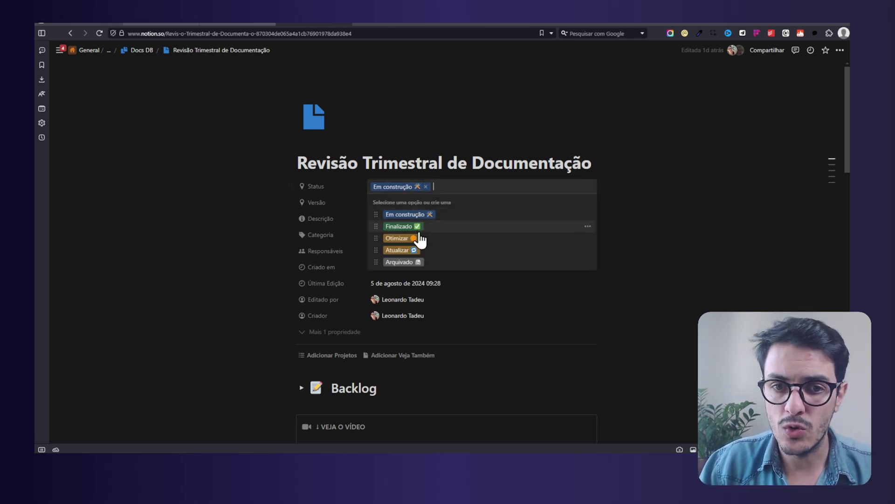
click(701, 252)
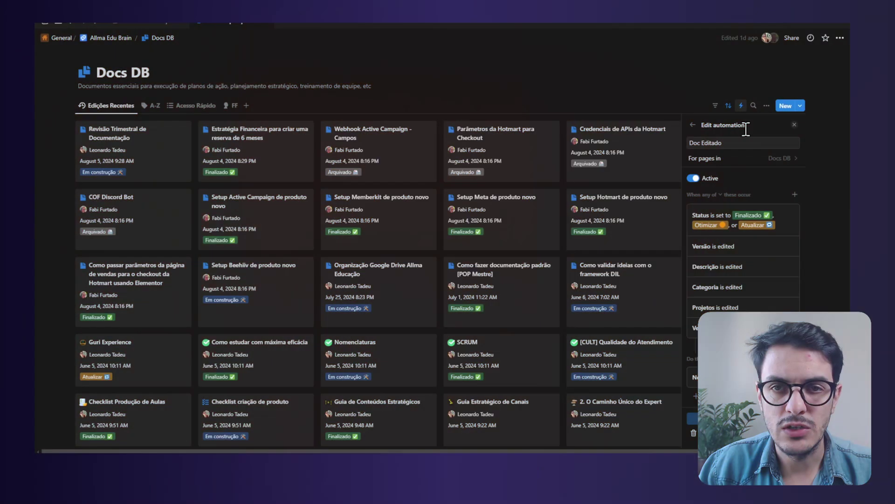
Step: Back in Docs DB, start a new automation and examine the list of available actions
click(741, 105)
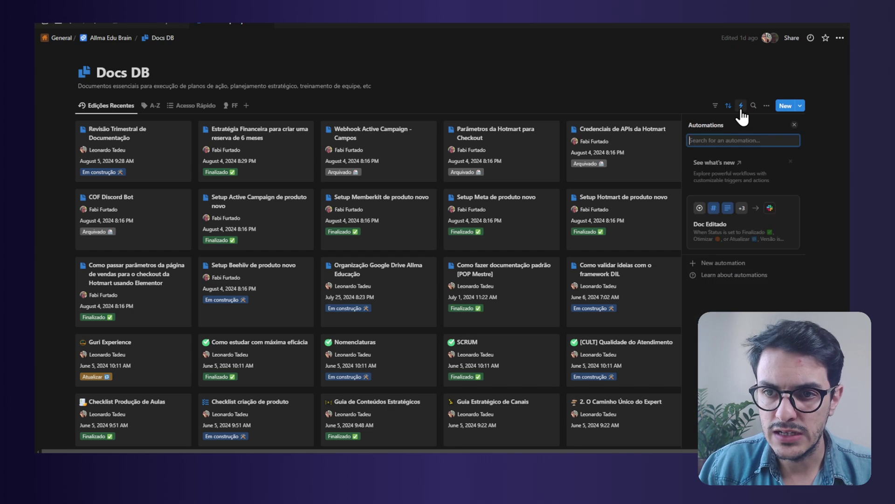
click(727, 263)
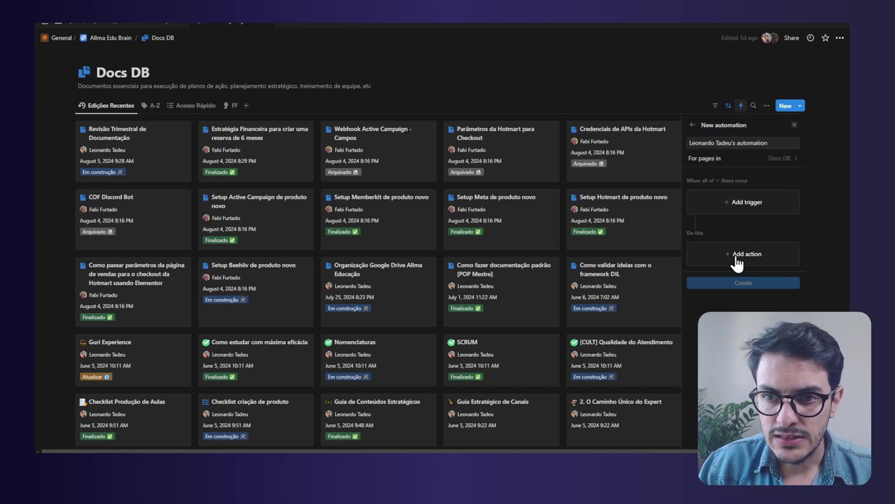
click(735, 251)
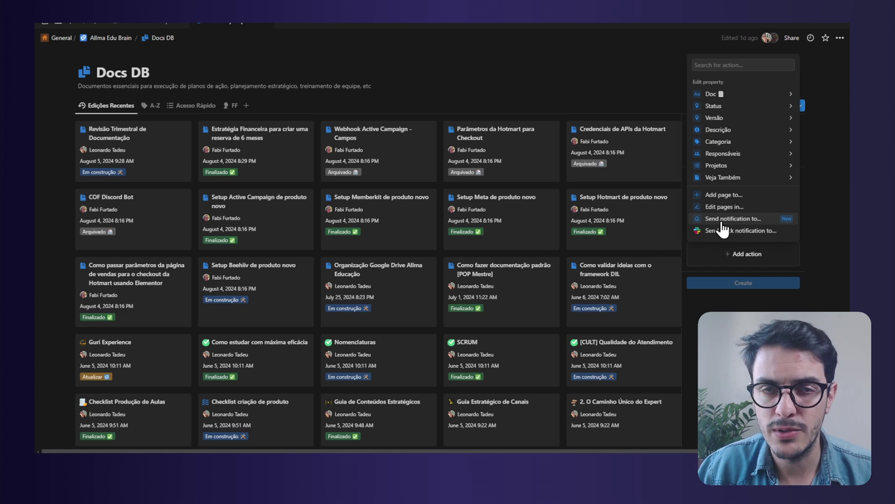
Step: Check the notifications in the Notion inbox and return to Docs DB
mouse_move(56, 31)
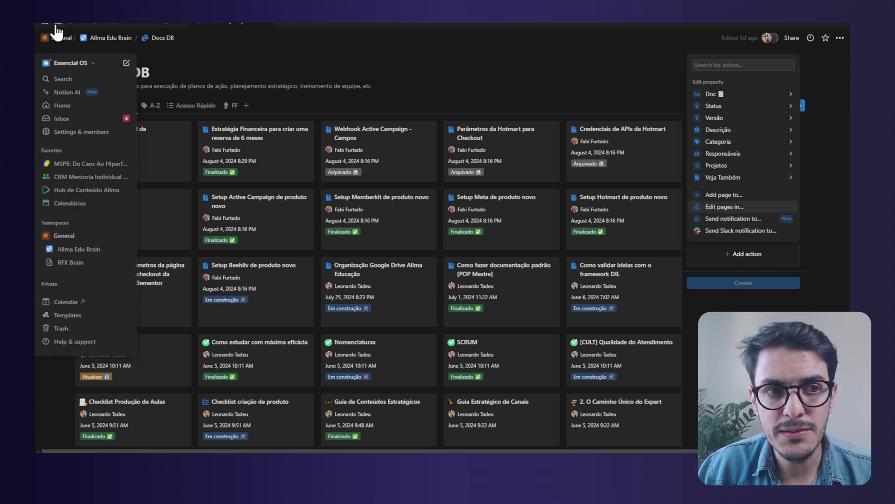
click(69, 117)
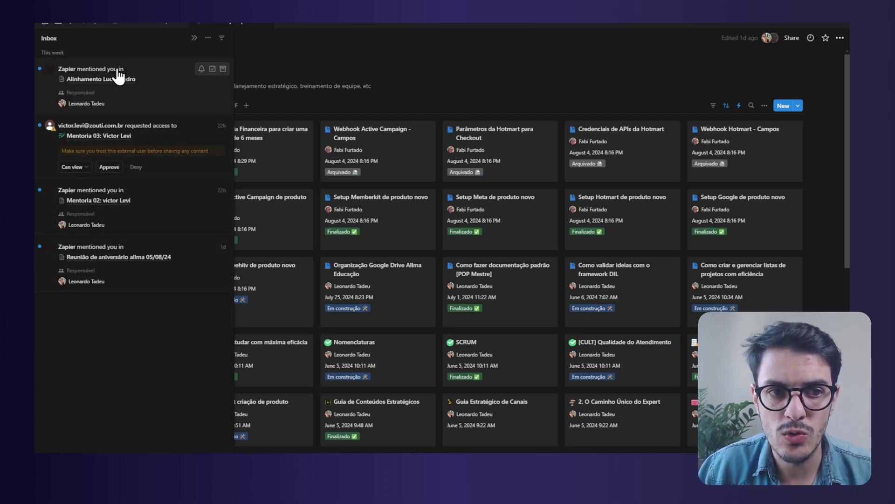
click(332, 70)
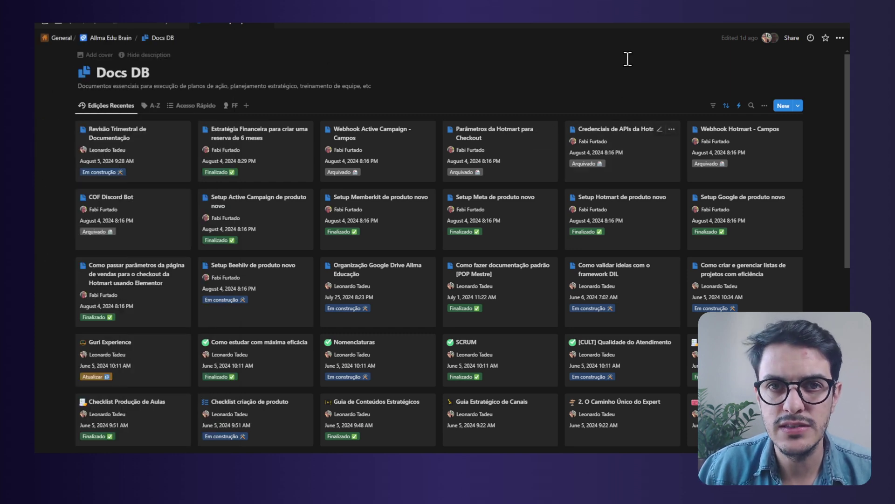
Step: Start a new Docs DB automation with a Send notification action
click(741, 106)
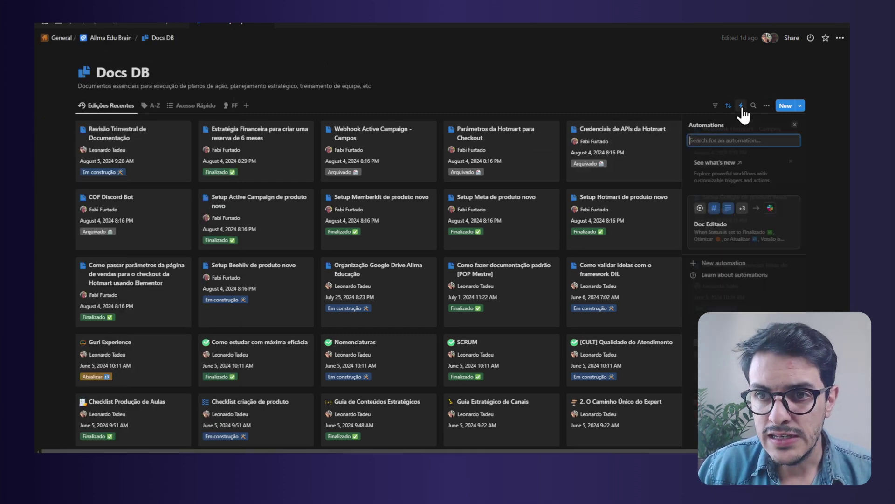
click(749, 264)
click(743, 255)
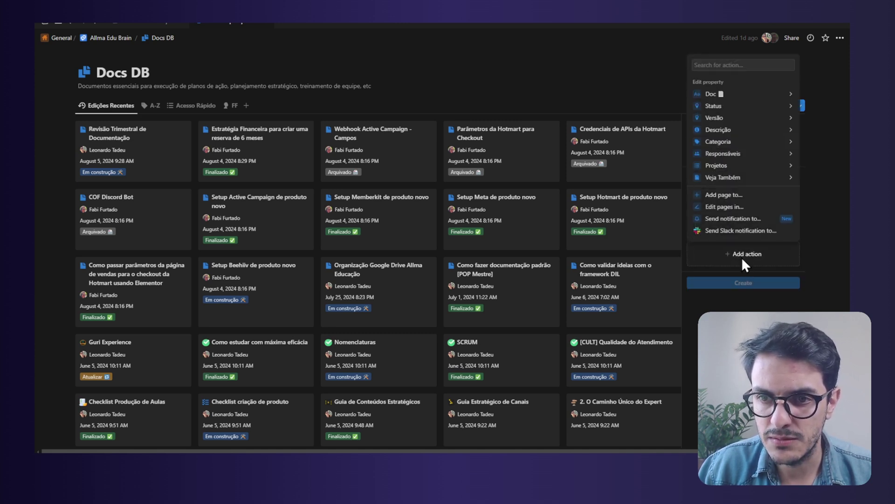
click(744, 226)
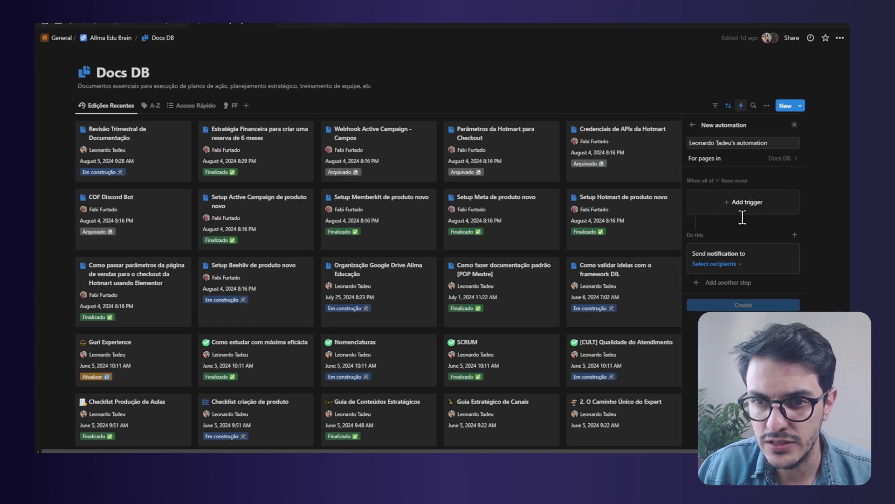
Step: Set the notification's recipients to Specific people, select a team member and open its message for editing
click(731, 265)
click(704, 278)
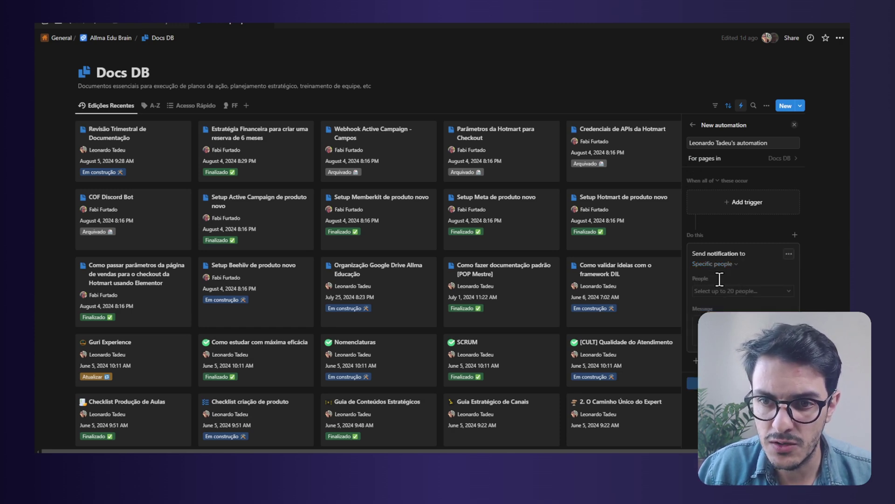
click(710, 292)
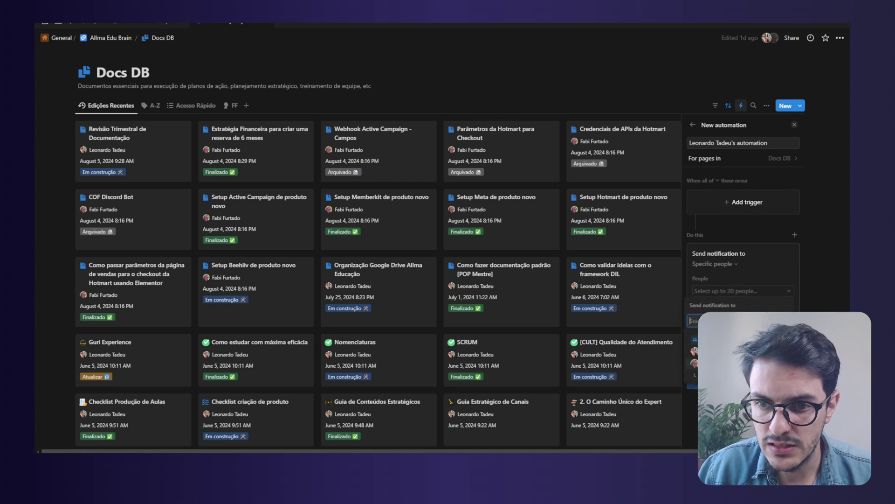
click(783, 291)
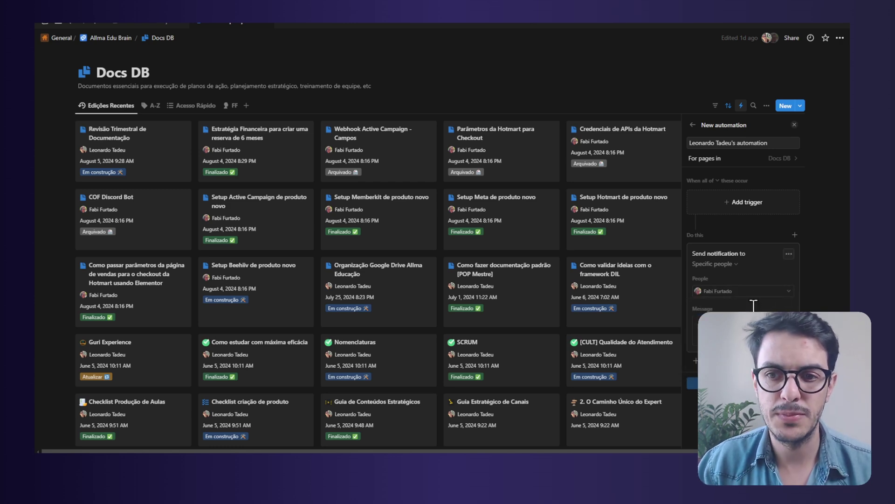
click(746, 326)
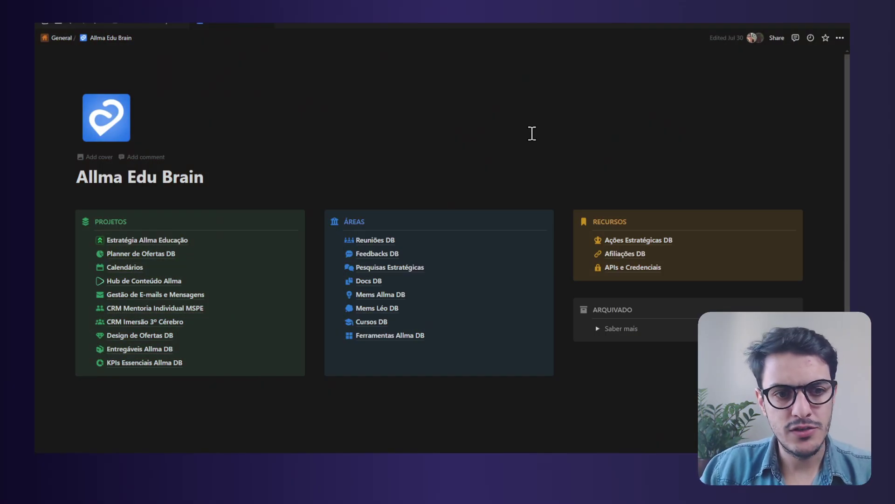
Step: Open Gestão de E-mails e Mensagens from the Projetos section and add a new page to the Funis de E-mails gallery
click(184, 295)
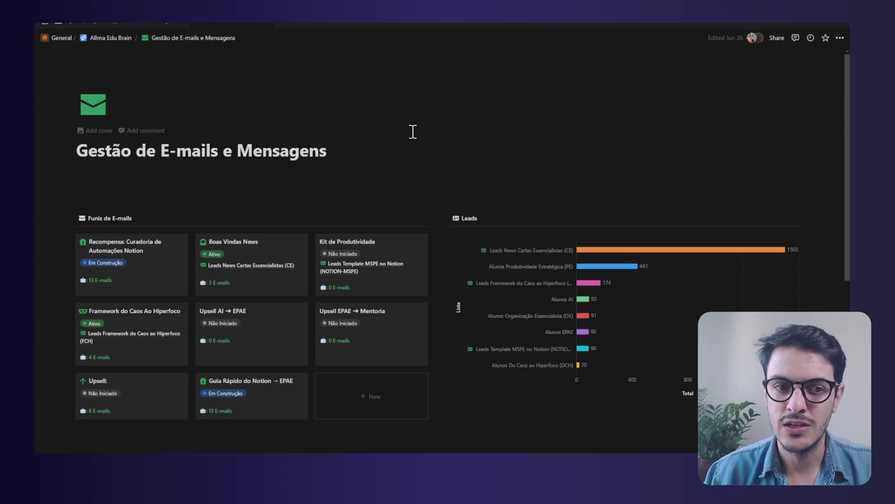
click(385, 415)
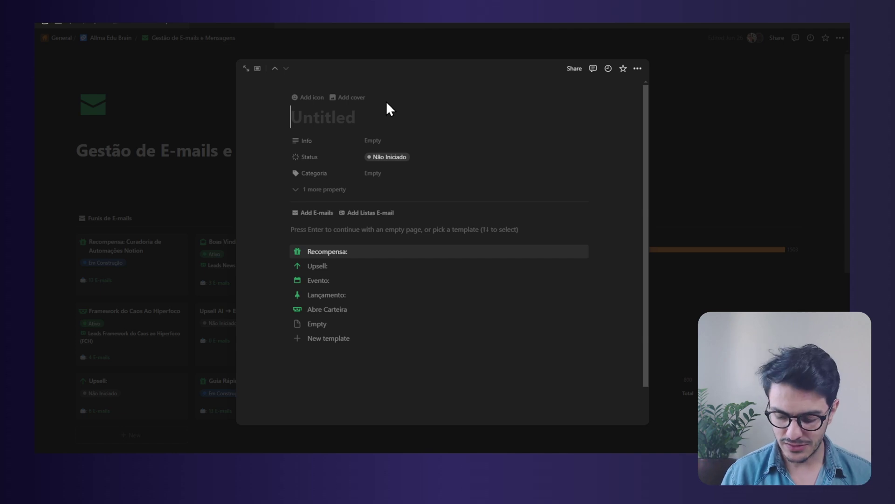
text(Funil)
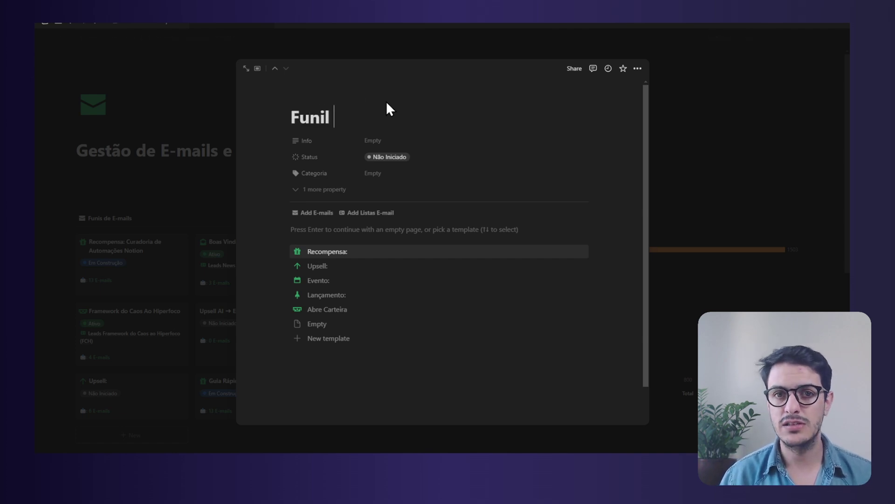
key(BackSpace)
key(BackSpace)
key(BackSpace)
key(BackSpace)
key(BackSpace)
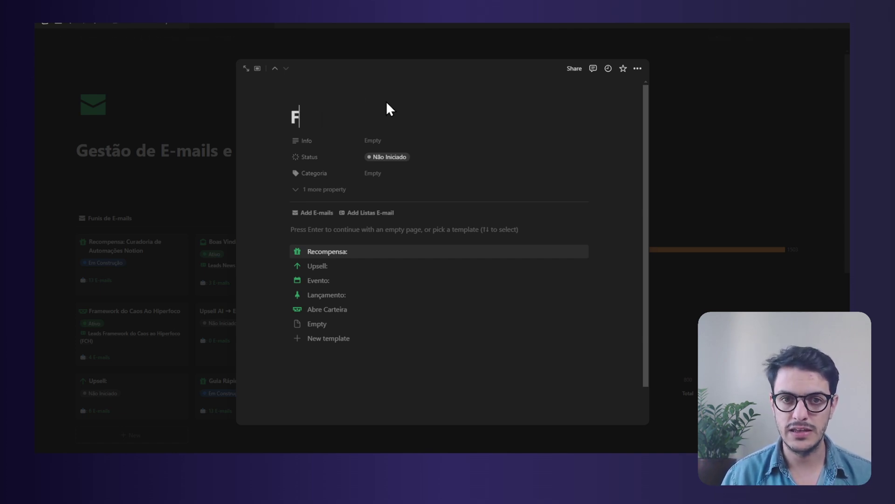
Step: Apply the Recompensa template to the new page, titling it "Recompensa: automações Notion", and open it as a full page
click(390, 255)
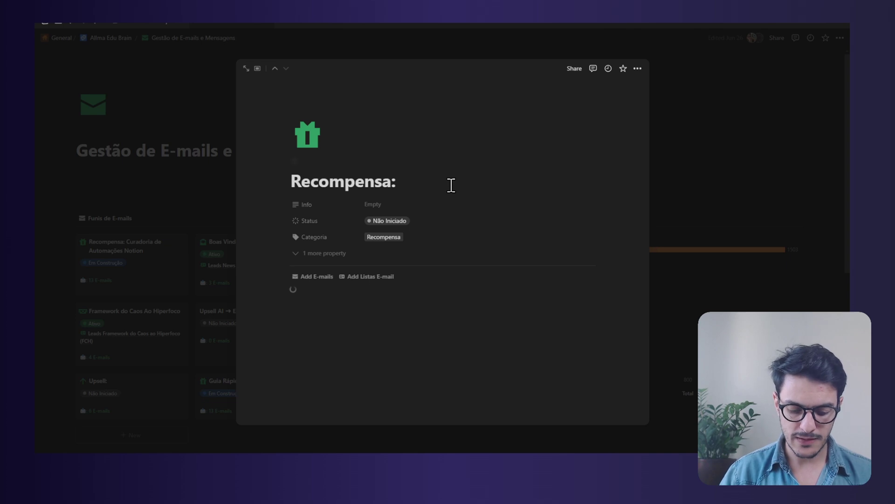
text(automações Notion)
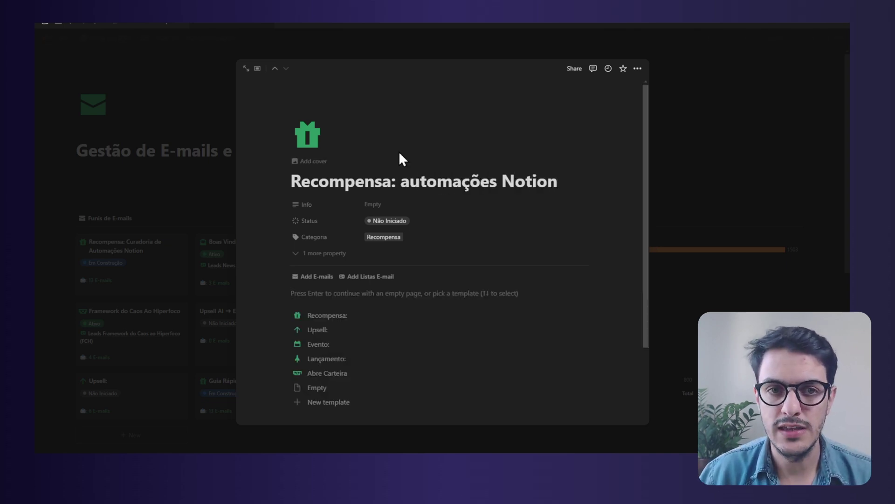
click(246, 68)
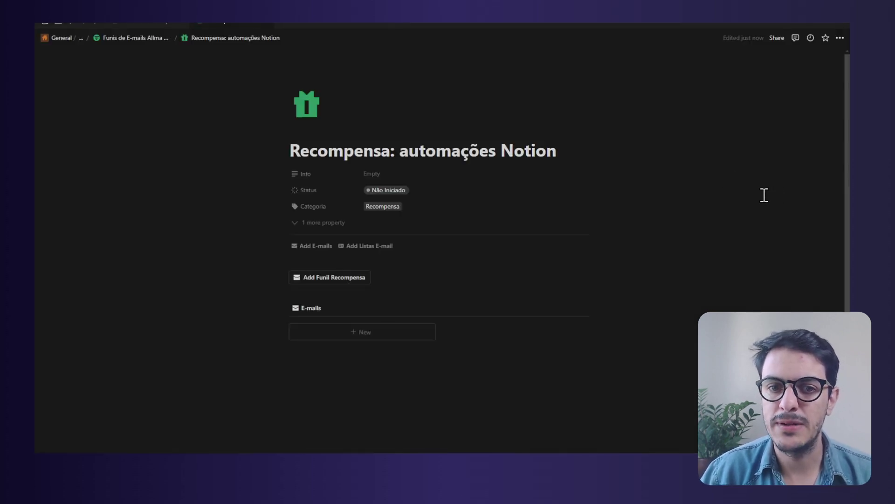
Step: Show the list of templates available for new pages in the E-mails gallery
scroll(625, 190, down, 1)
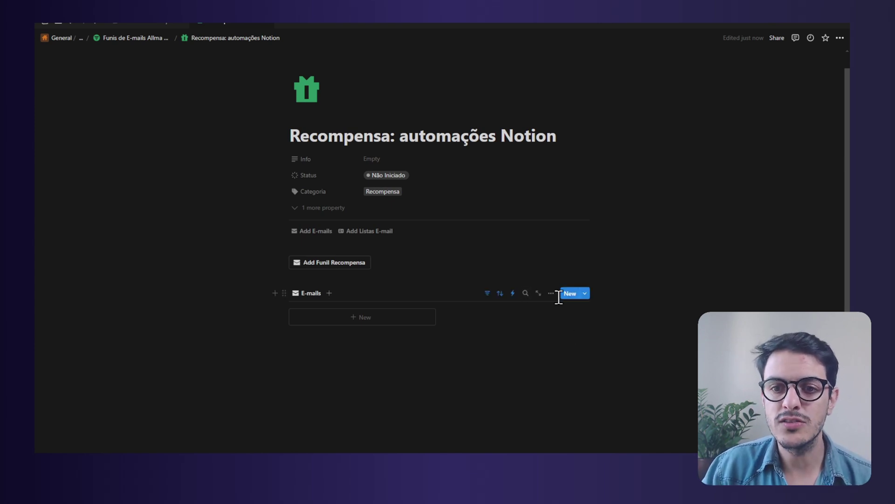
click(552, 294)
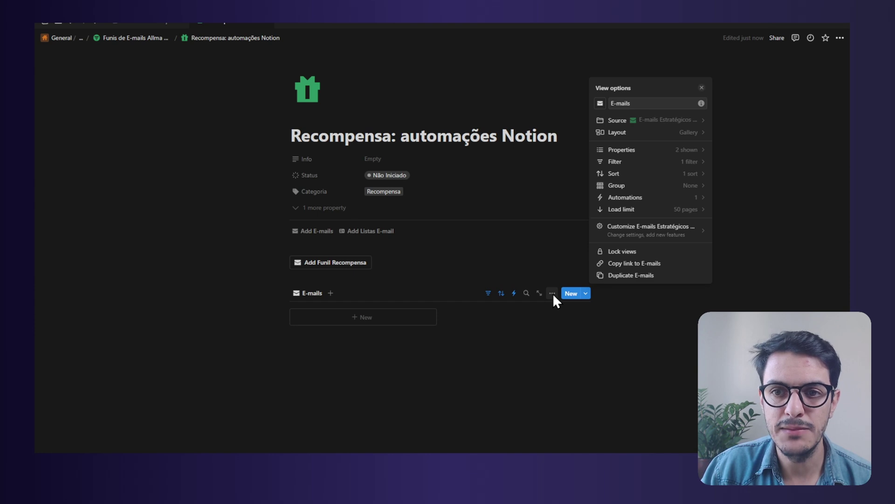
click(586, 293)
click(586, 293)
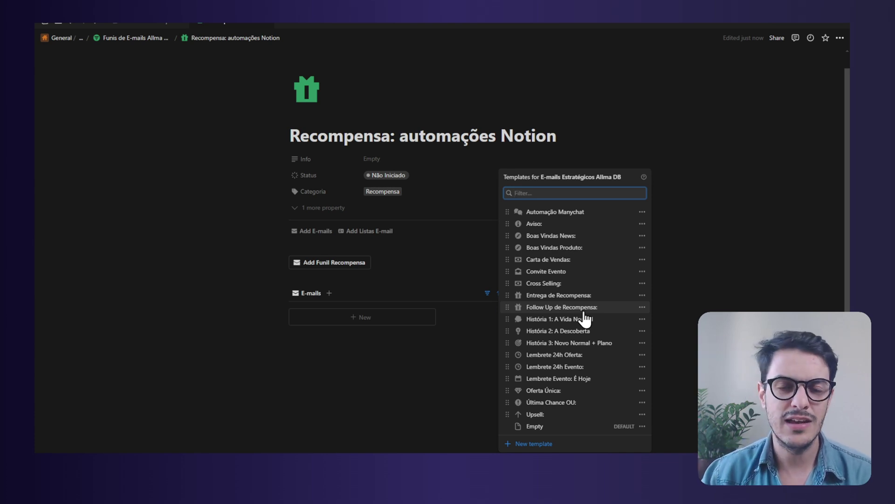
Step: Close the template list and insert a new button block between the Add Funil Recompensa button and the E-mails gallery
click(687, 256)
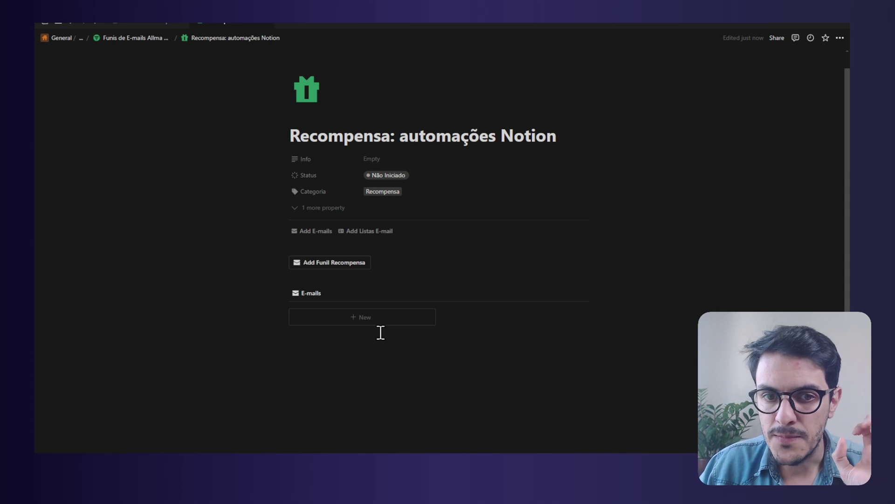
click(373, 278)
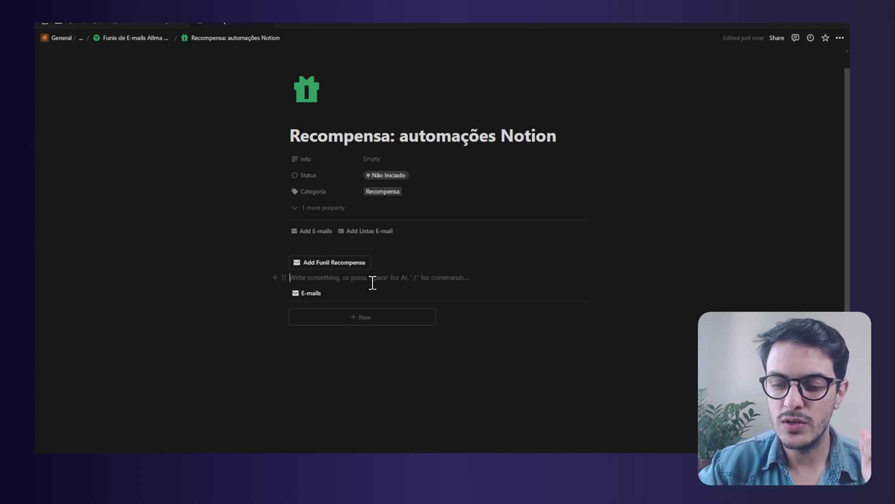
key(Return)
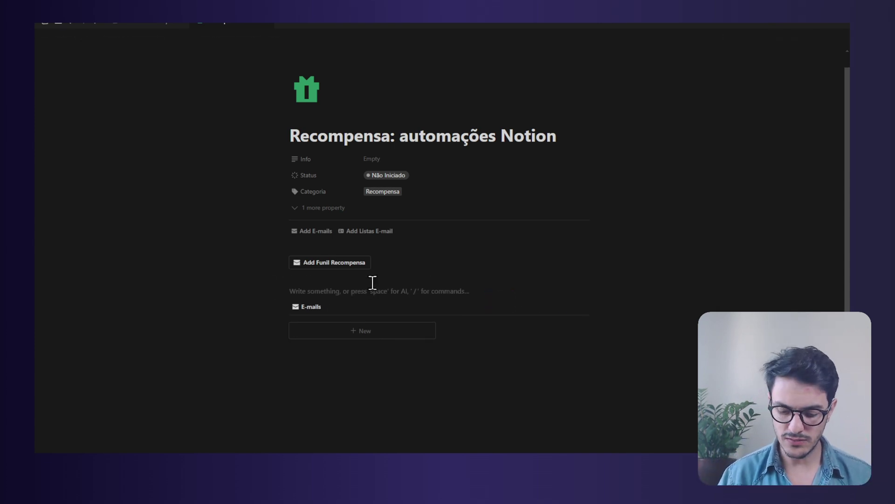
text(/butto)
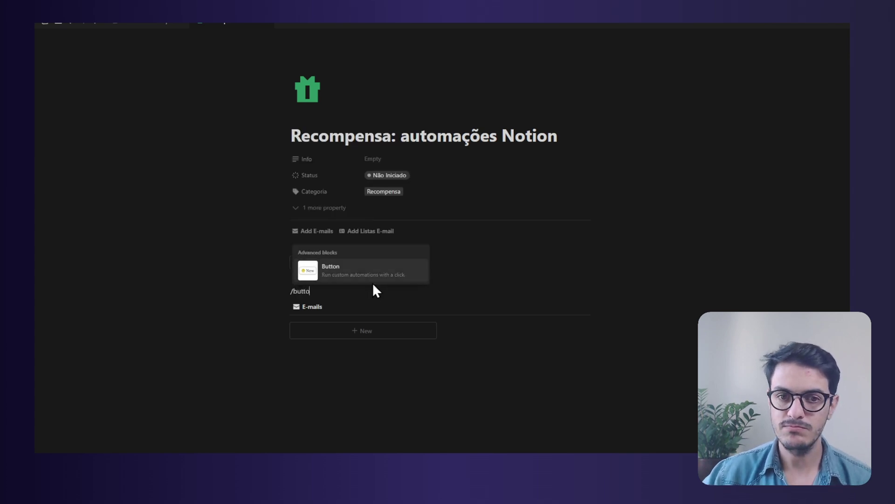
click(385, 269)
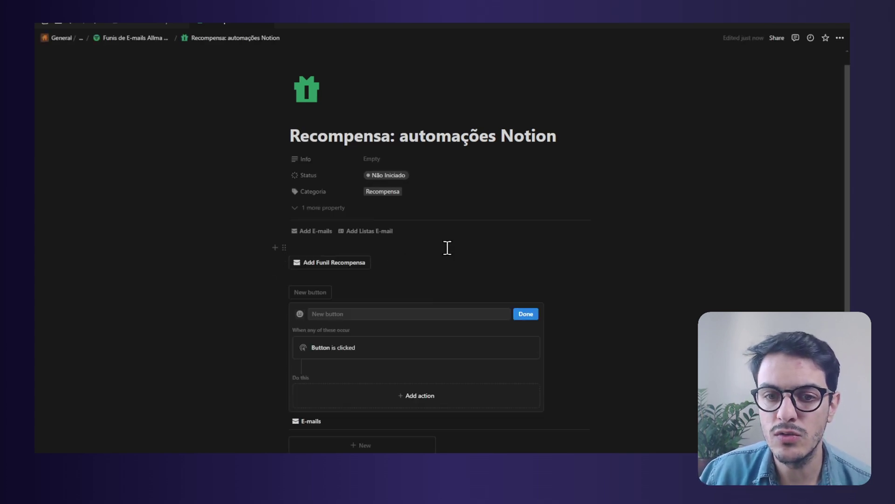
scroll(447, 248, down, 1)
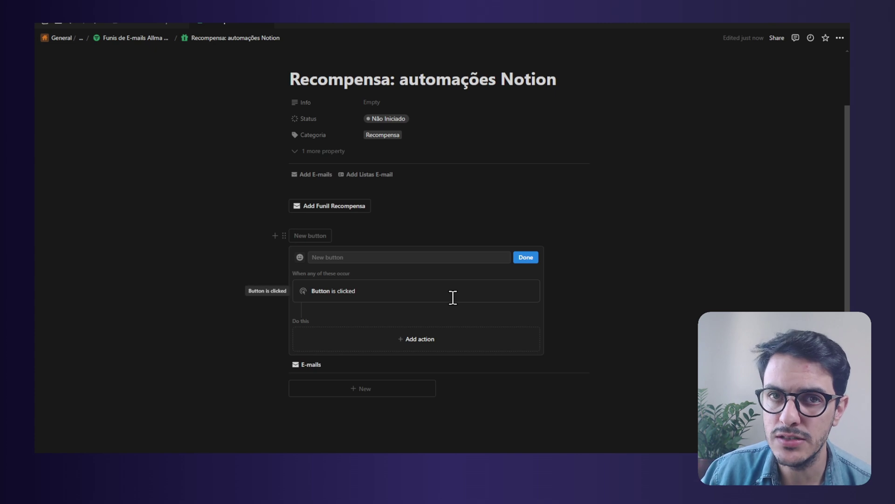
Step: Give the new button an action that adds a page to E-mails Estratégicos Allma DB and show its template choices
click(438, 339)
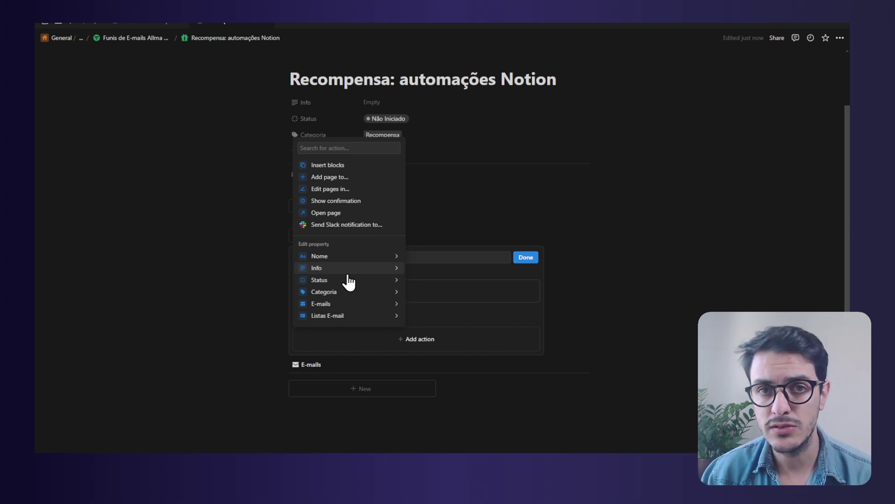
click(327, 182)
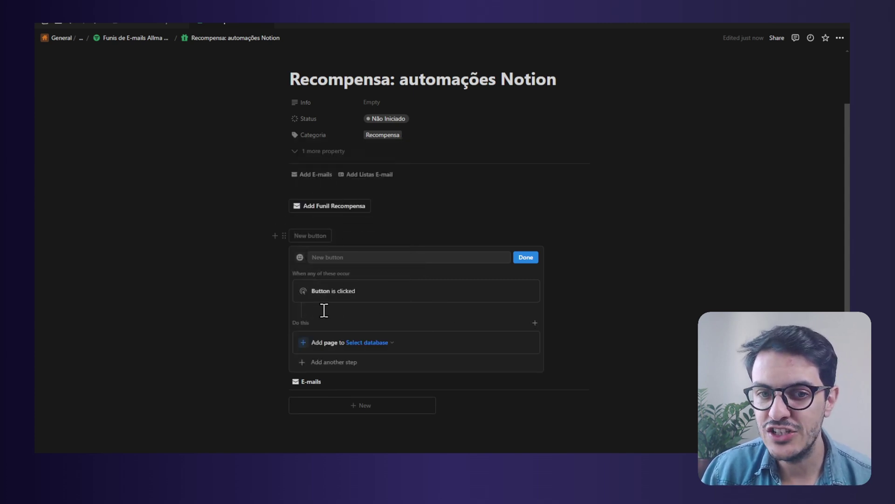
click(382, 344)
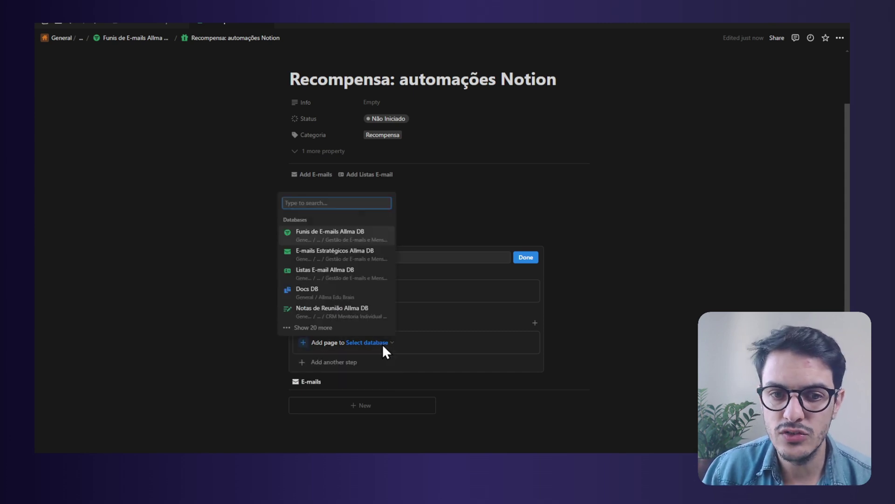
click(364, 258)
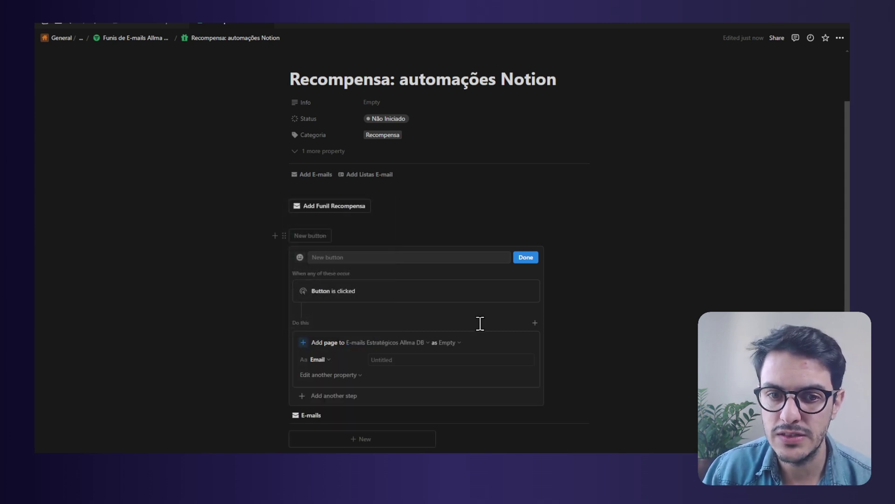
scroll(480, 323, down, 1)
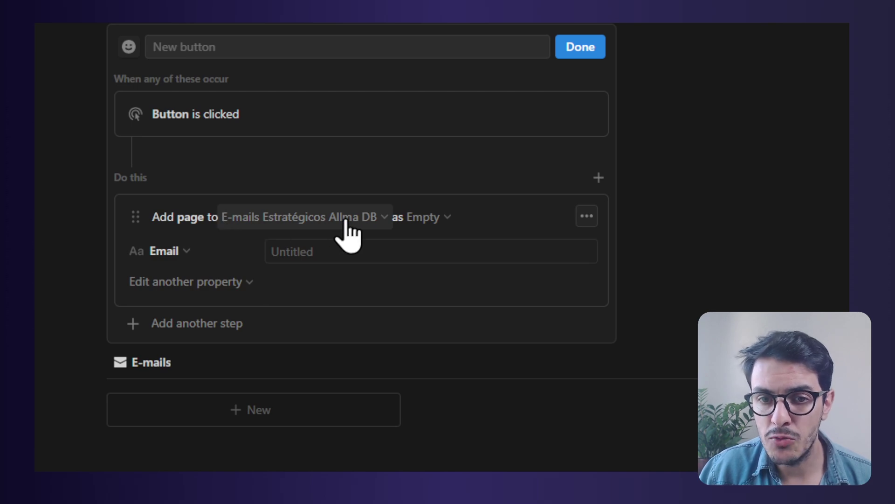
click(419, 226)
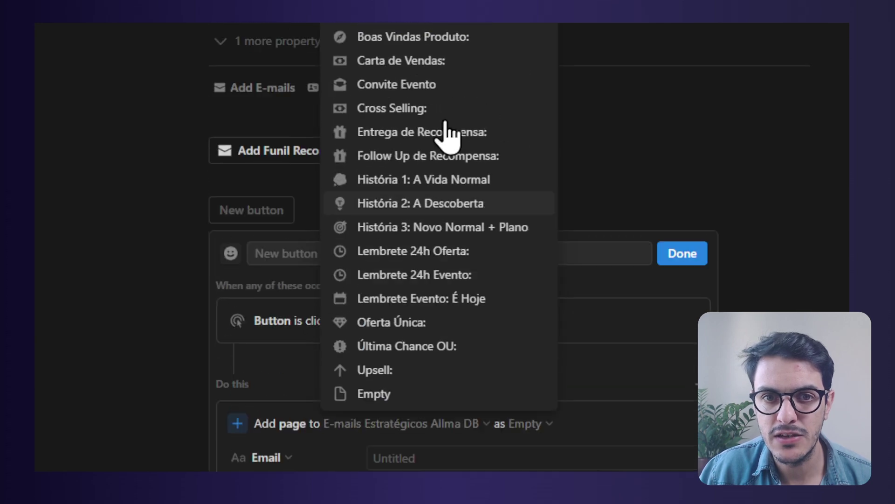
click(447, 238)
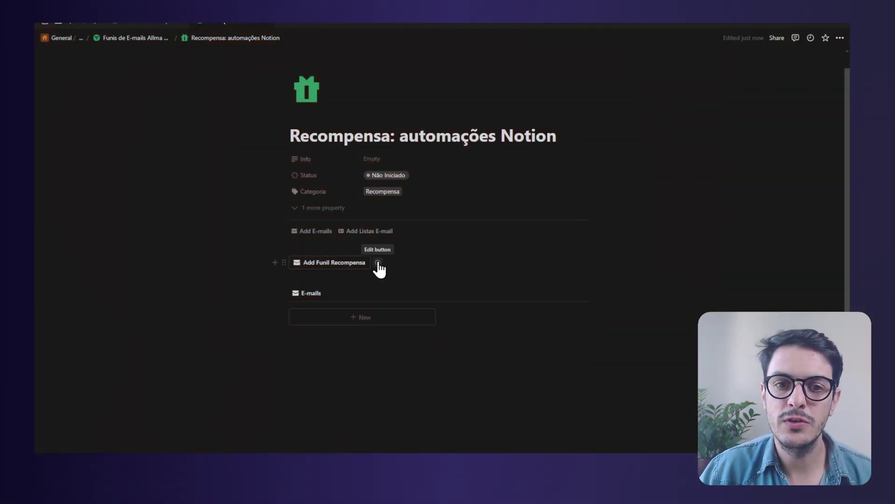
Step: Review the configured actions of the Add Funil Recompensa button, plus the sort and filter of the E-mails gallery
click(378, 263)
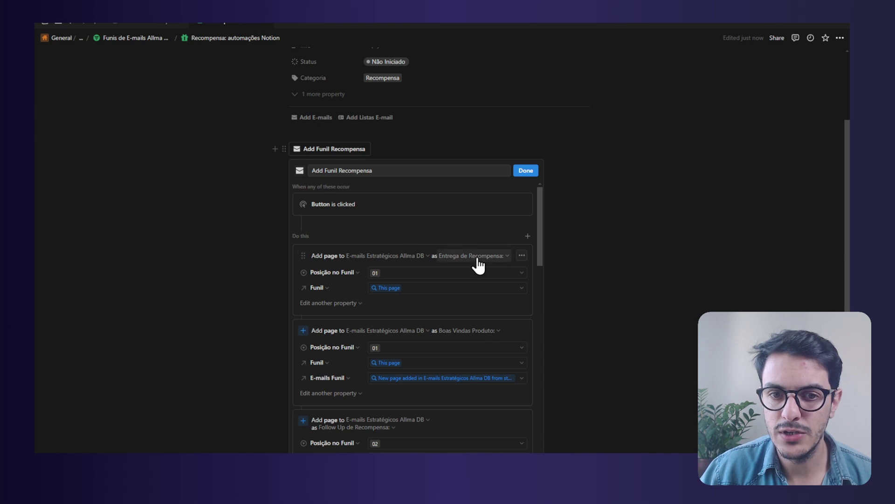
scroll(476, 261, down, 2)
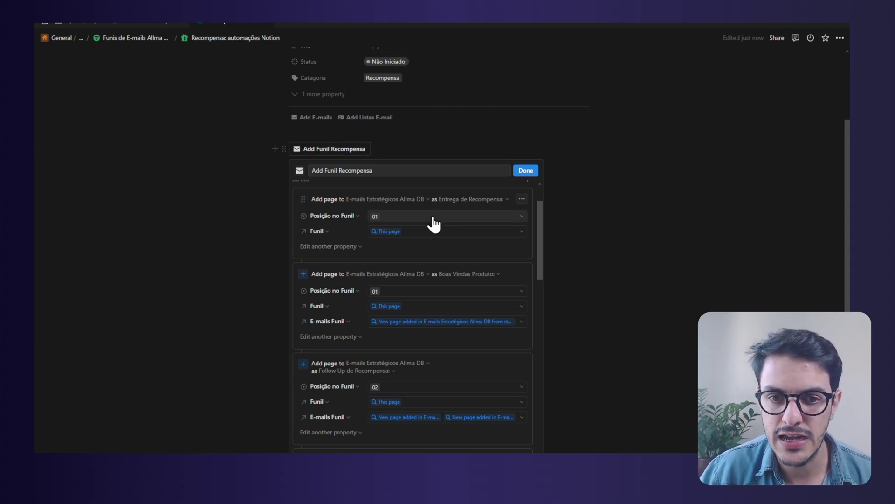
scroll(432, 221, down, 1)
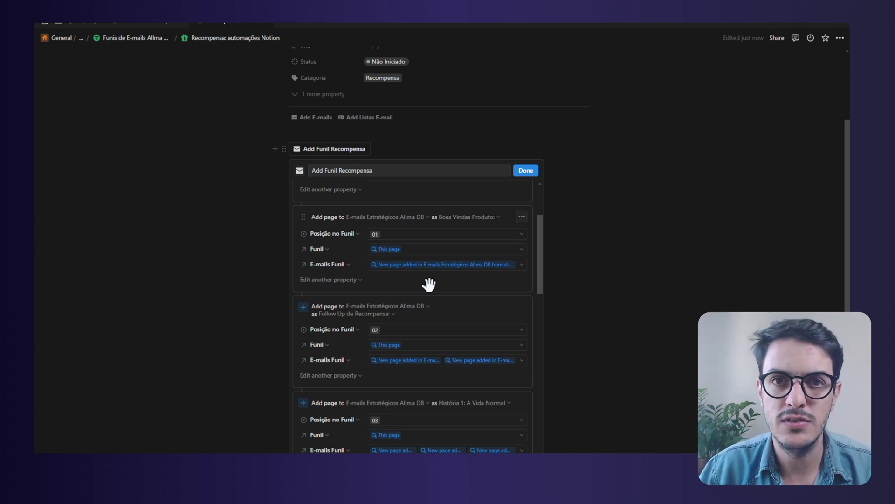
click(525, 171)
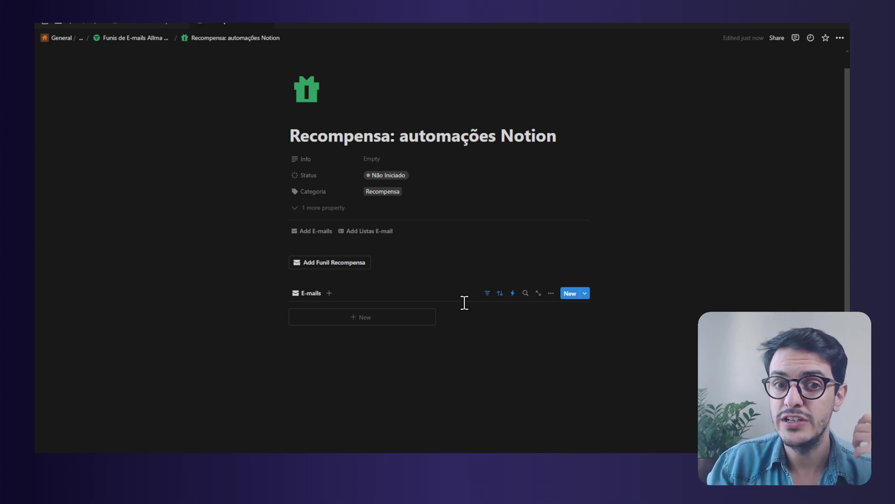
click(488, 294)
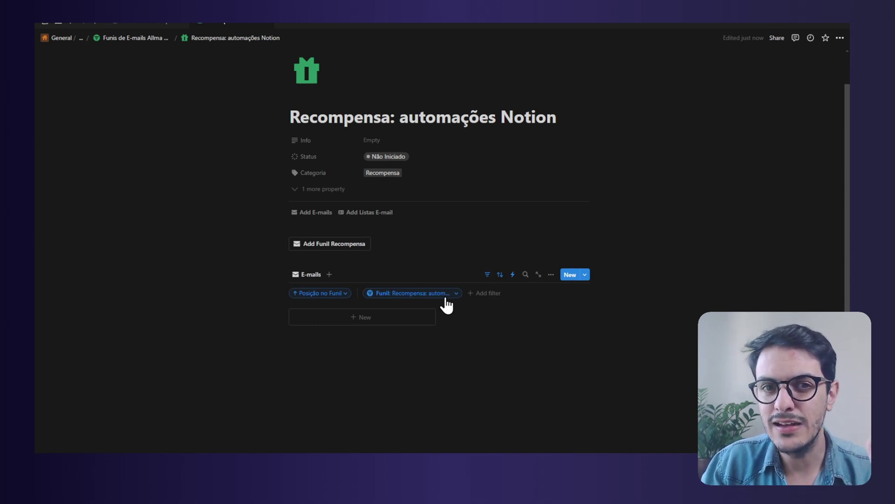
click(487, 274)
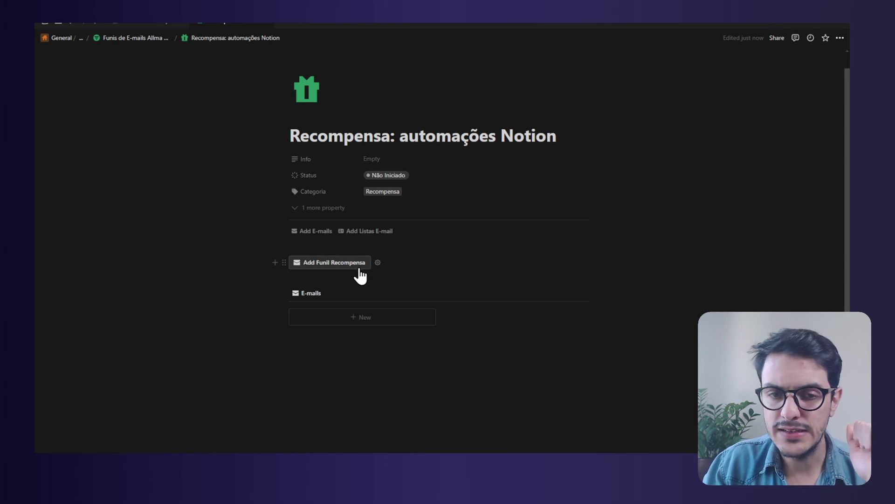
Step: Run the Add Funil Recompensa button to generate the funnel's email pages and look over the resulting gallery
click(360, 274)
scroll(358, 269, down, 3)
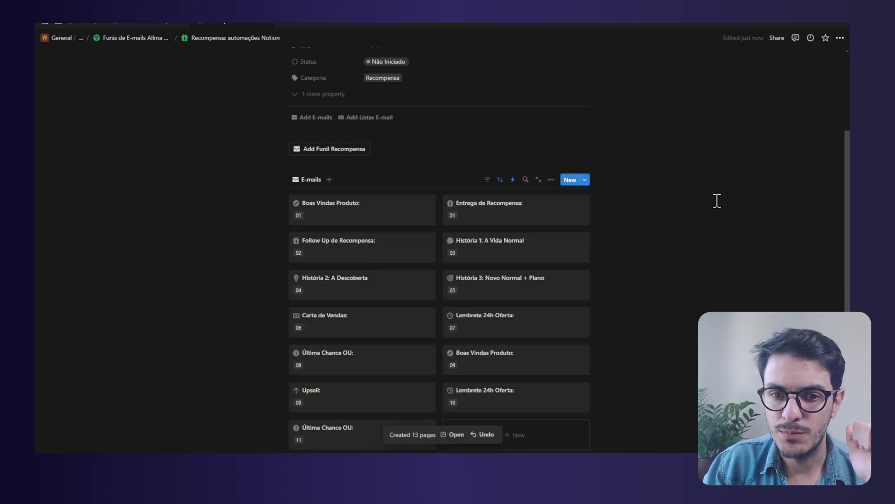
scroll(717, 201, down, 5)
scroll(717, 201, up, 3)
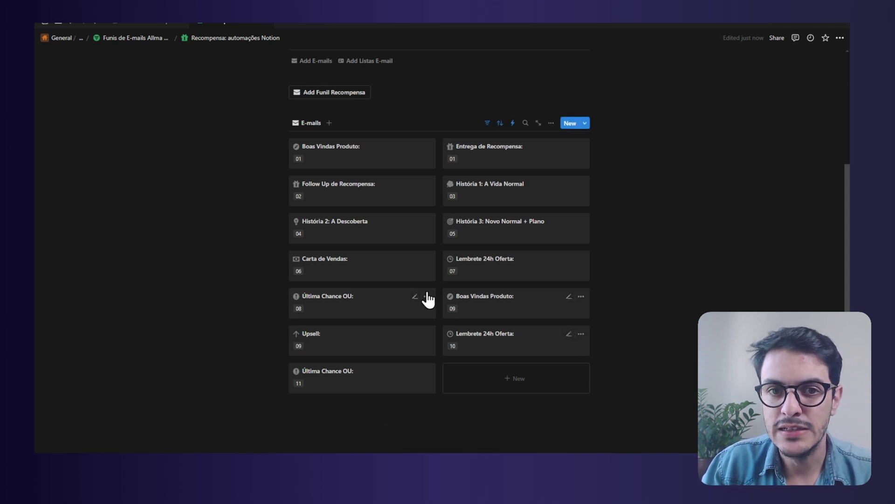
Step: Read through the Boas Vindas Produto email at position 01 and the Entrega de Recompensa email in the gallery
click(370, 171)
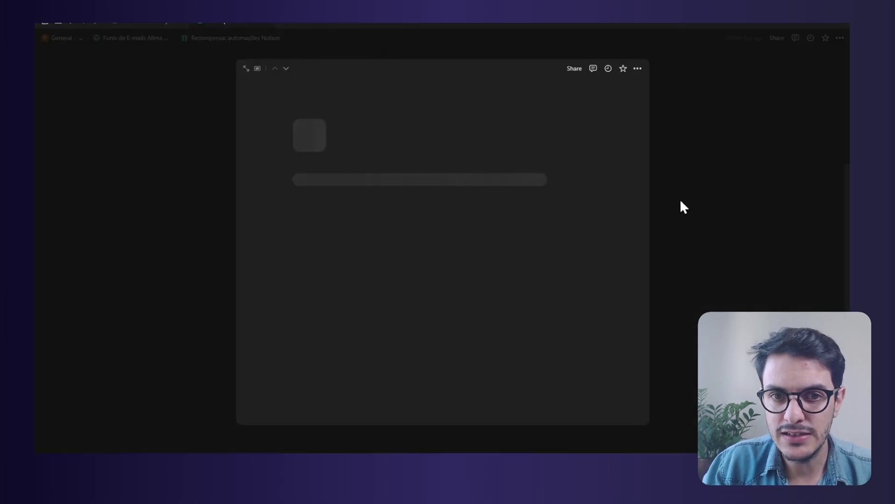
scroll(524, 345, down, 5)
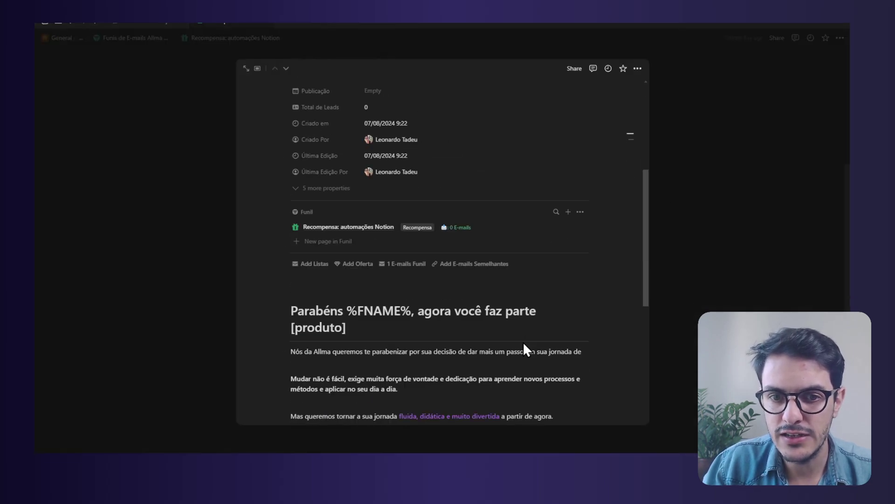
scroll(522, 341, down, 10)
click(673, 286)
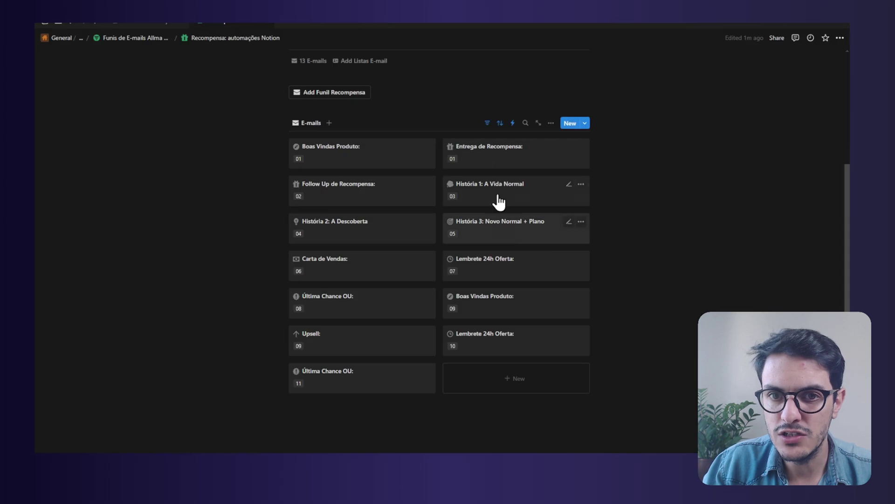
click(509, 156)
scroll(502, 198, down, 5)
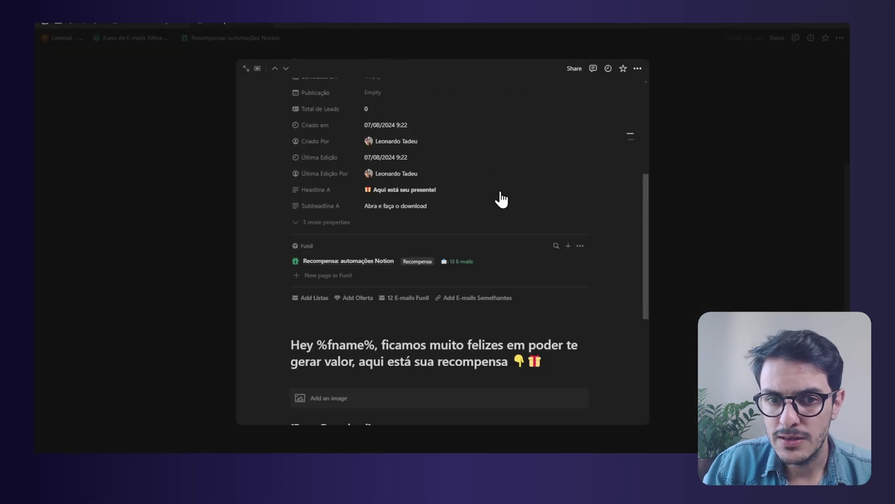
scroll(503, 196, down, 8)
click(809, 219)
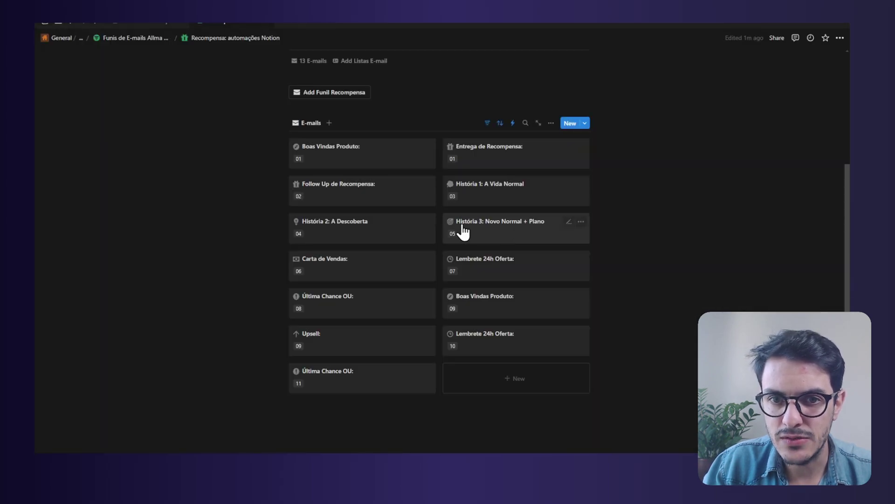
Step: Examine the Follow Up de Recompensa email's content and its linked E-mails Funil pages, closing the email once reviewed
click(383, 205)
scroll(529, 217, down, 5)
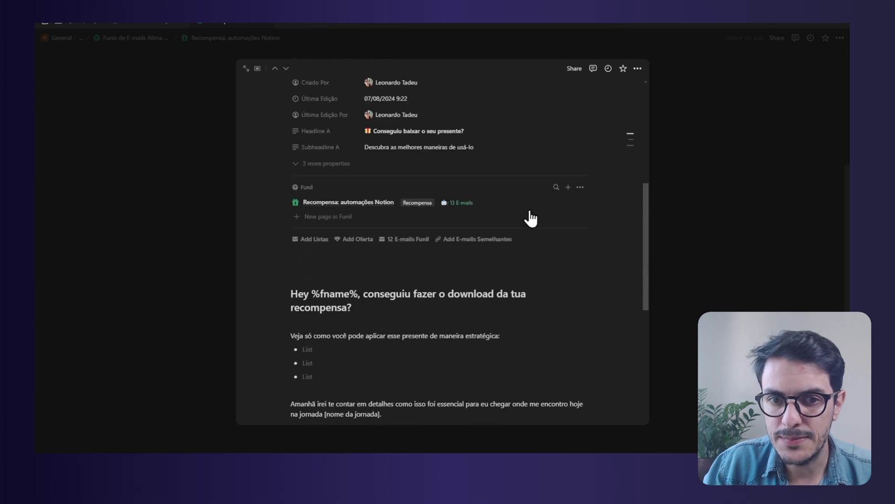
scroll(531, 218, down, 2)
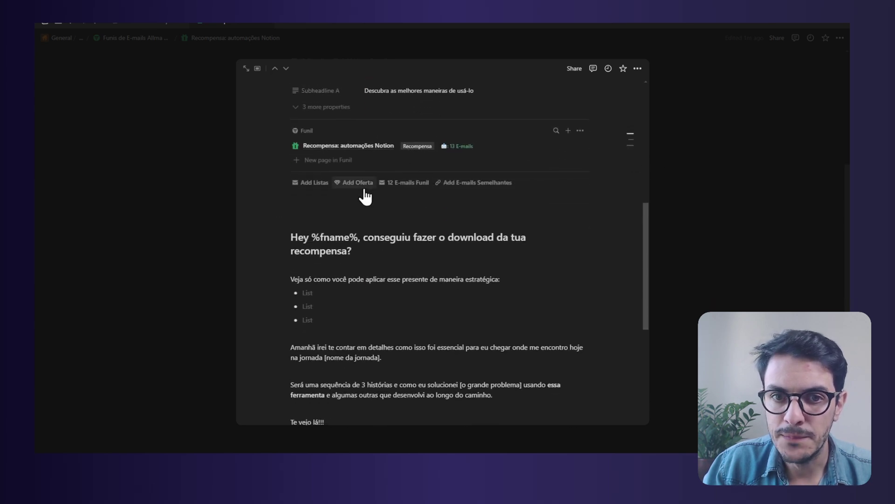
click(396, 183)
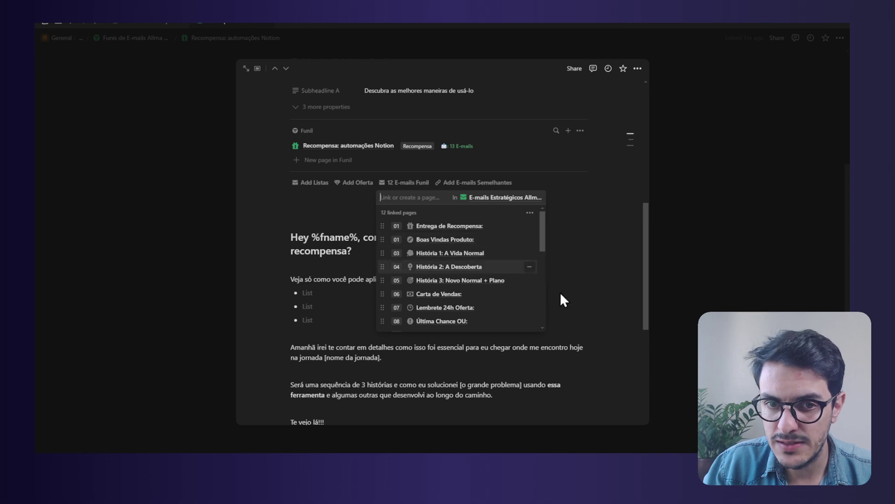
scroll(436, 273, down, 3)
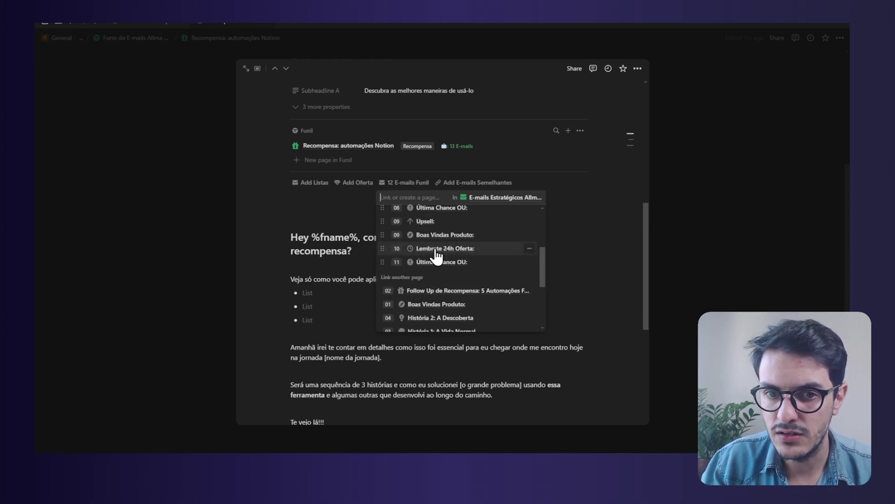
scroll(436, 254, up, 3)
click(613, 291)
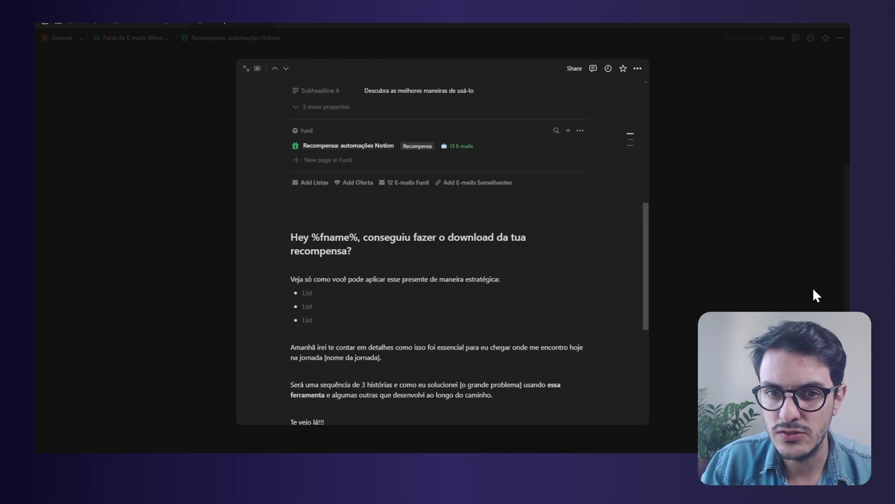
click(814, 290)
Step: Open the História 3: Novo Normal + Plano email and check its content and linked E-mails Funil pages
click(483, 233)
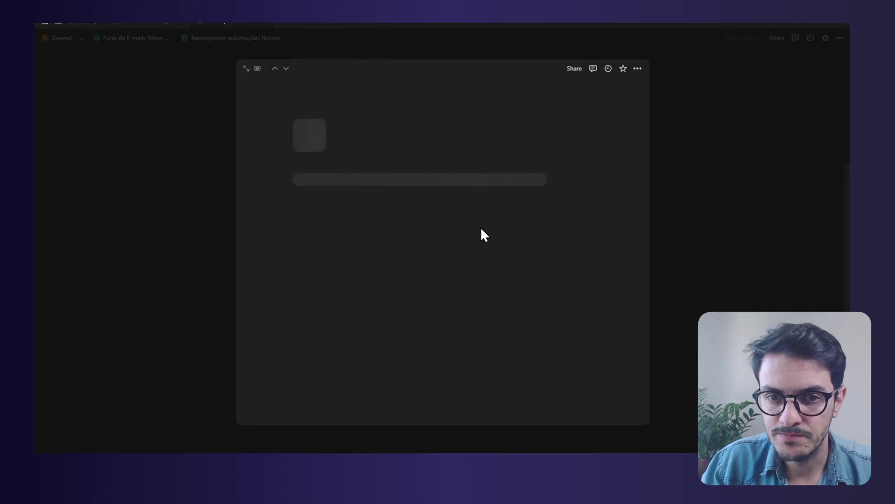
scroll(480, 233, down, 10)
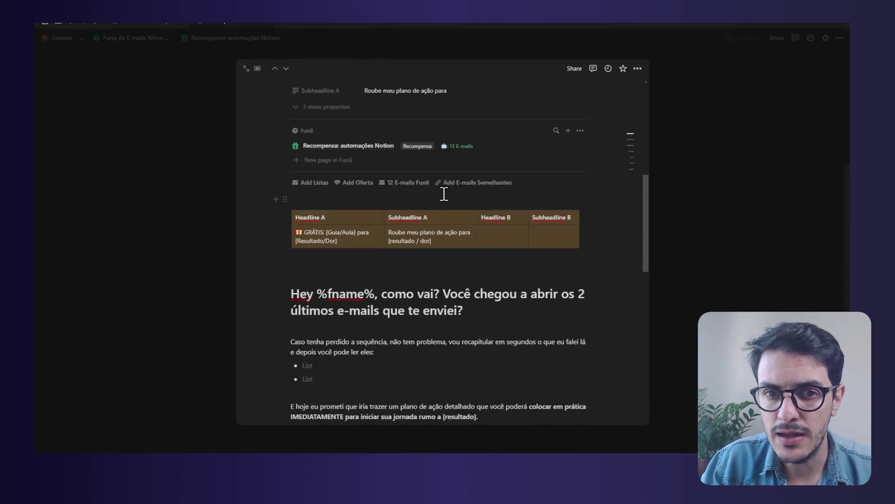
click(418, 184)
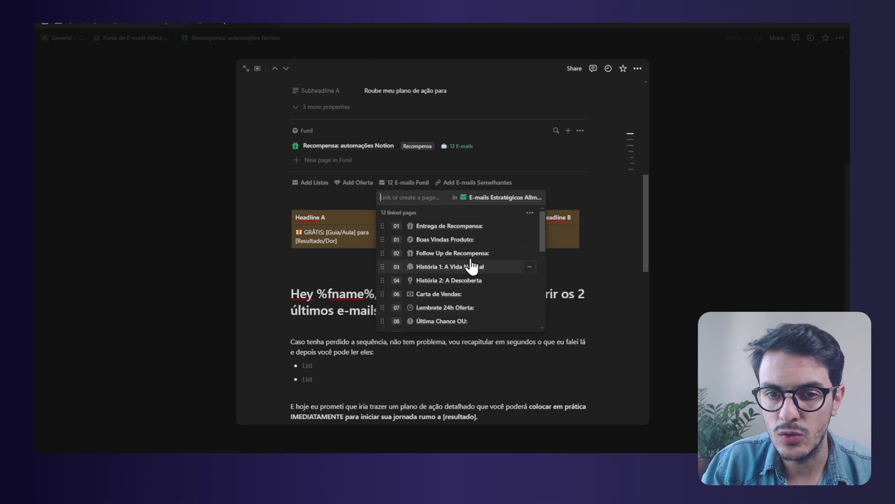
click(673, 269)
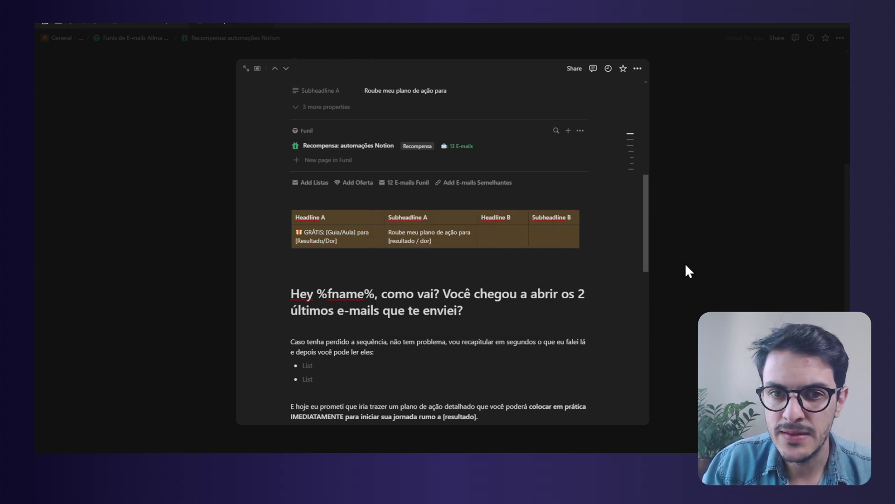
Step: Open the Lembrete 24h Oferta email at position 10, check its content and linked E-mails Funil pages, and close it
click(686, 265)
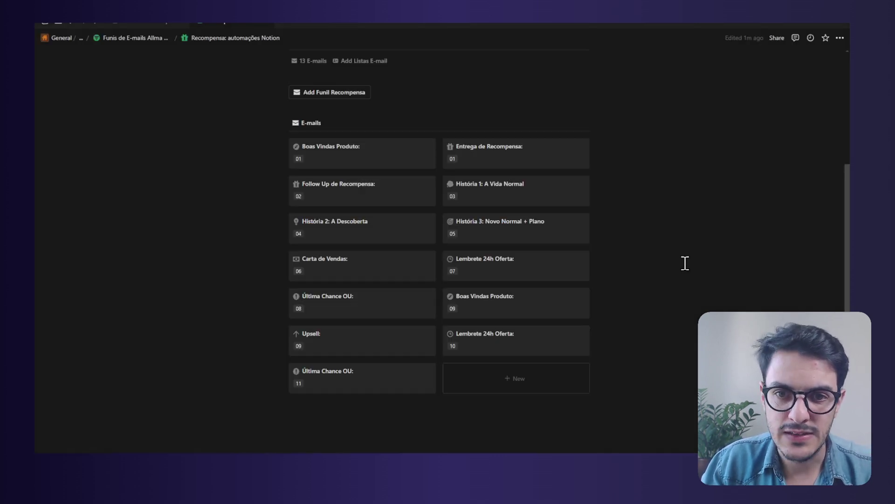
click(489, 340)
scroll(525, 264, down, 5)
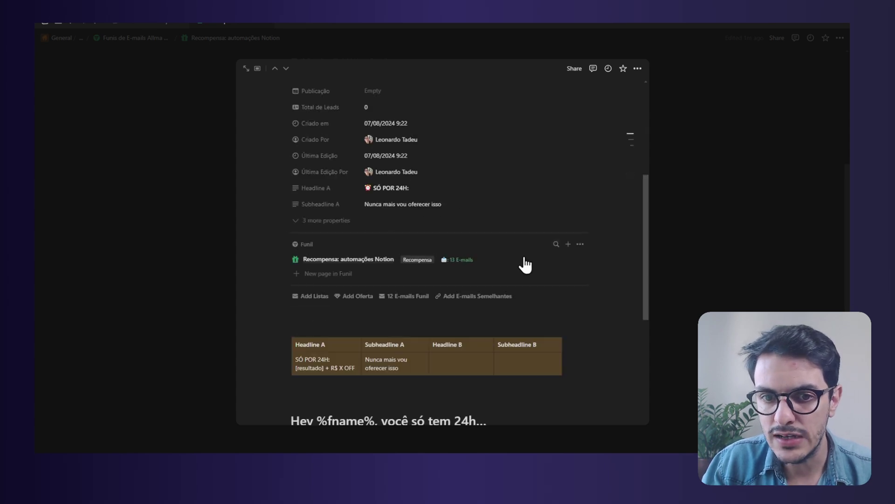
scroll(525, 264, down, 3)
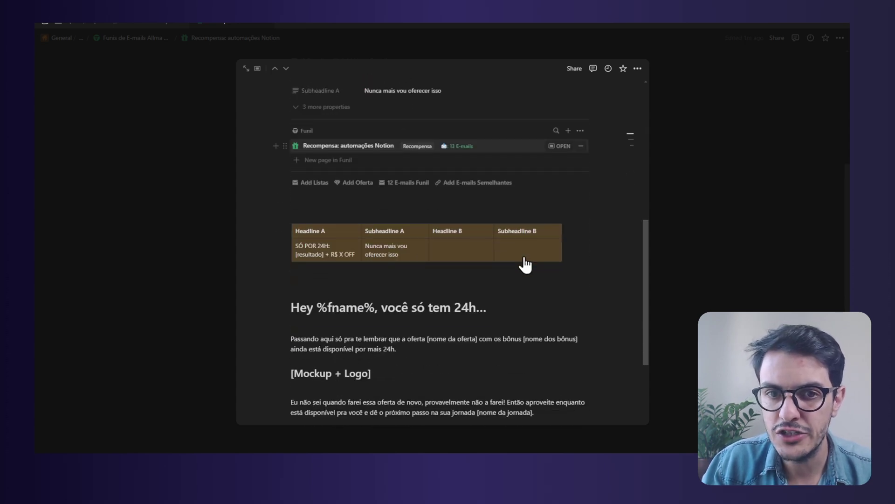
click(419, 191)
scroll(480, 224, down, 3)
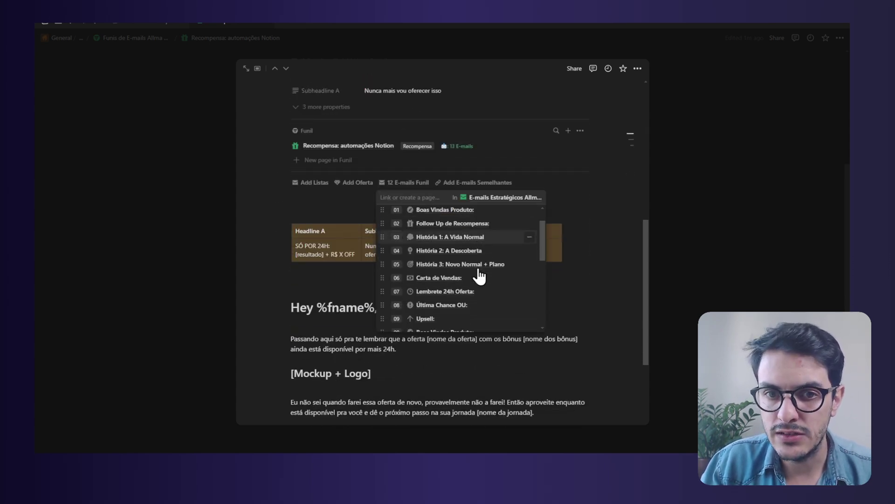
click(705, 254)
click(705, 252)
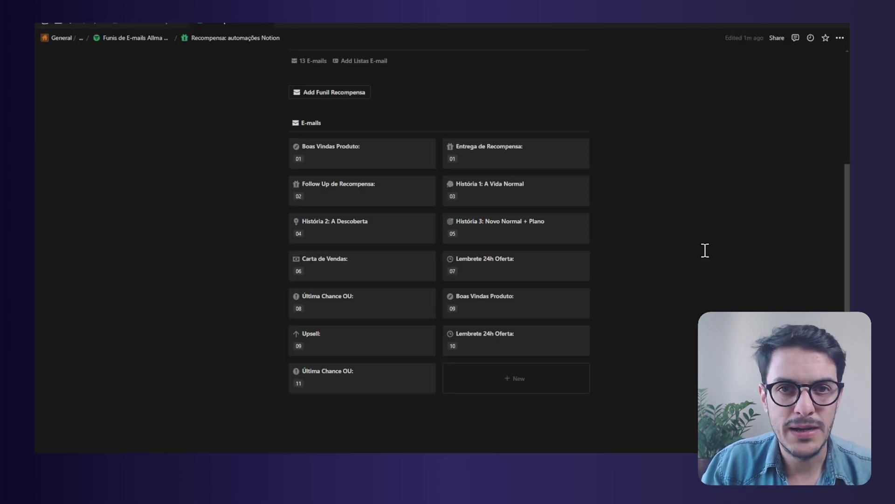
scroll(705, 251, up, 4)
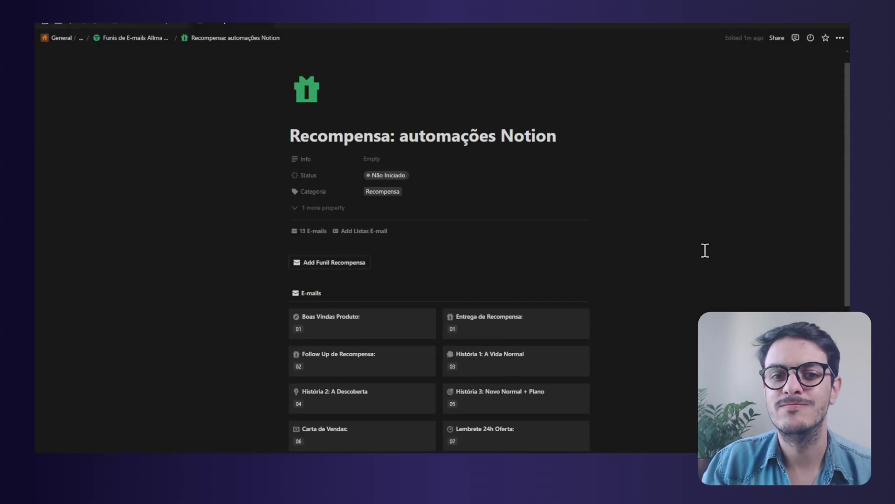
scroll(705, 250, down, 4)
scroll(705, 250, up, 4)
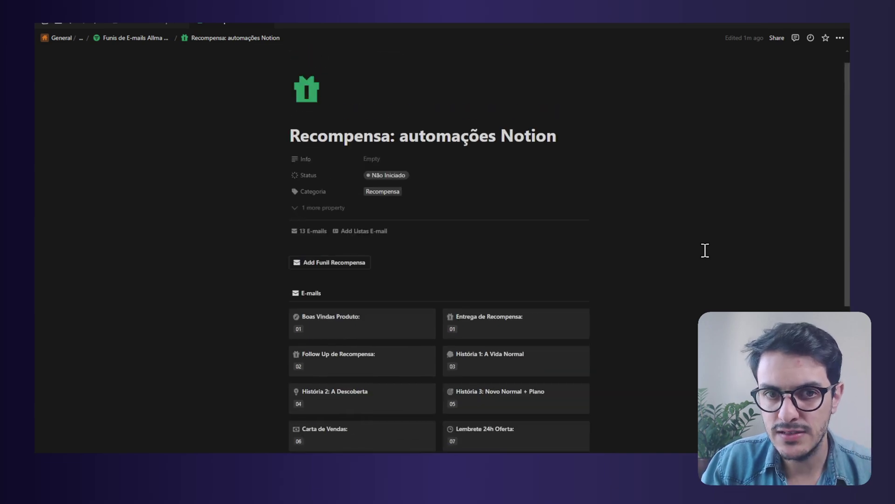
scroll(705, 250, down, 4)
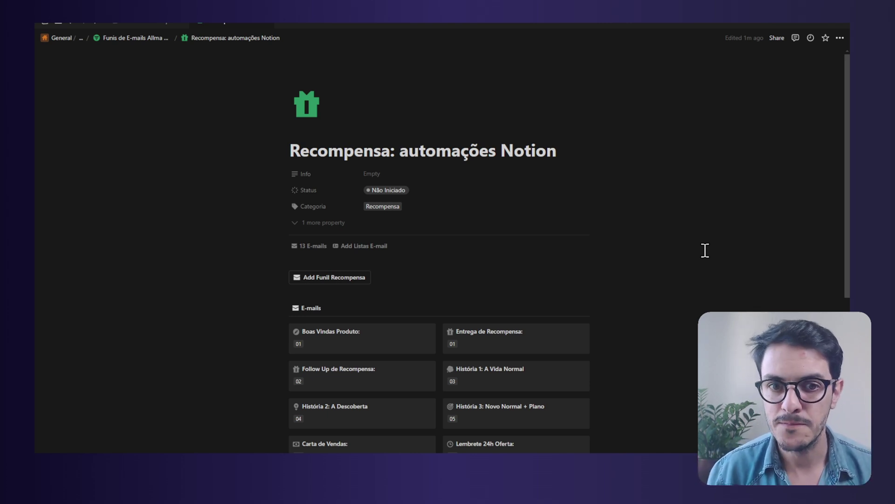
scroll(705, 251, down, 3)
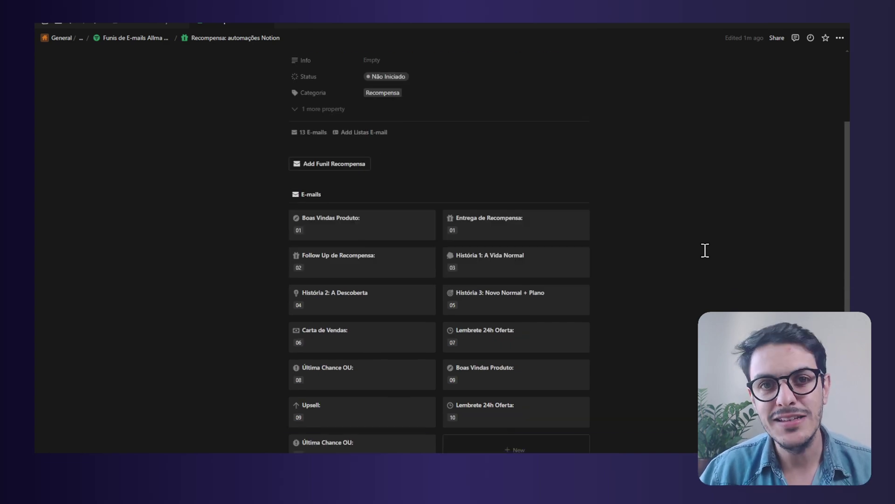
scroll(705, 251, up, 3)
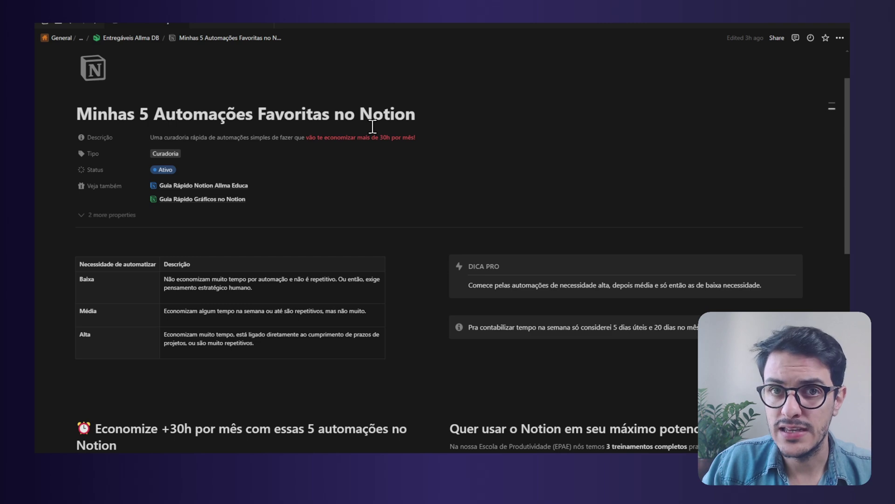
Step: Review the Minhas 5 Automações Favoritas no Notion page, covering the automation-need table, the Top 5 Automações Notion gallery and the training section
scroll(372, 126, down, 7)
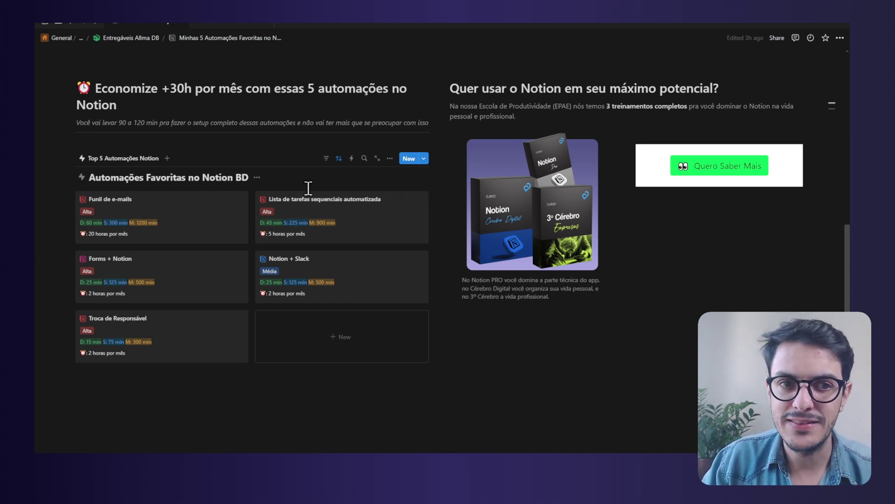
scroll(308, 188, up, 5)
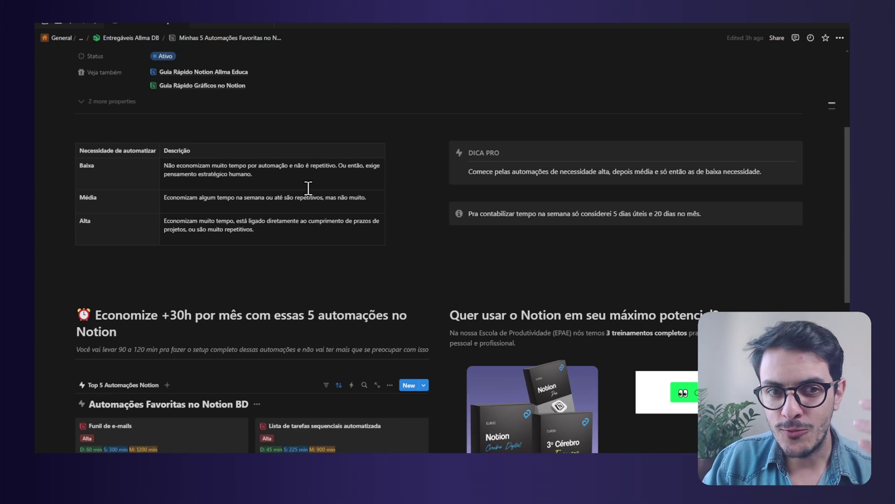
scroll(308, 188, down, 5)
scroll(308, 188, up, 7)
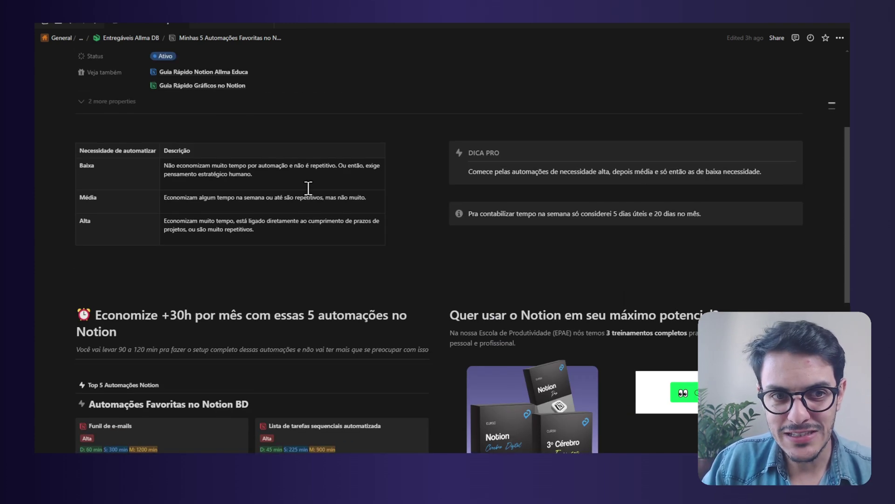
scroll(307, 191, down, 5)
scroll(308, 191, down, 3)
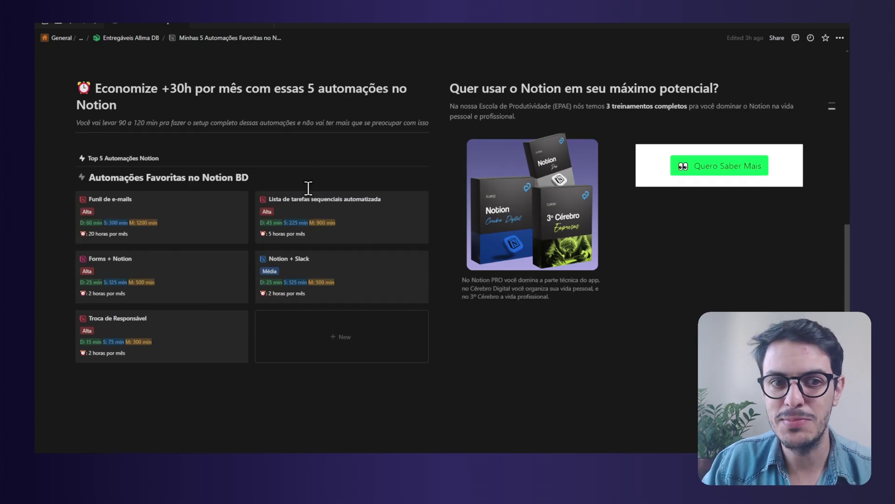
scroll(308, 188, up, 10)
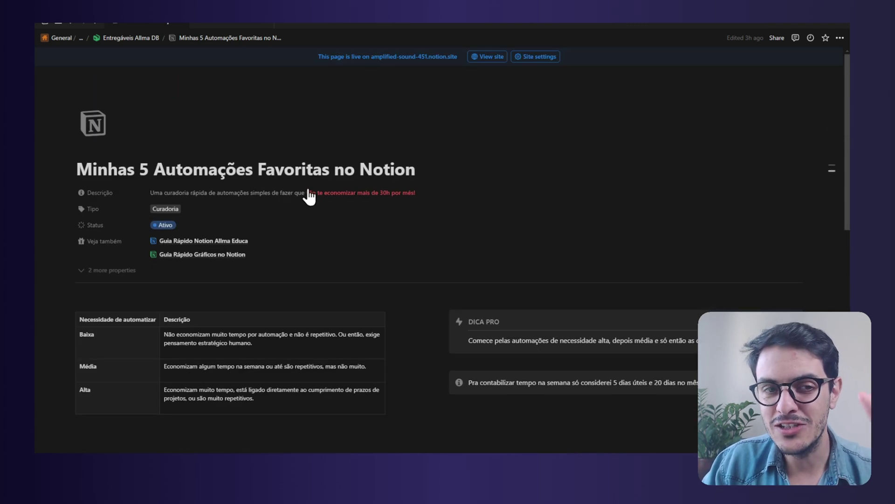
scroll(306, 189, down, 6)
scroll(384, 203, down, 2)
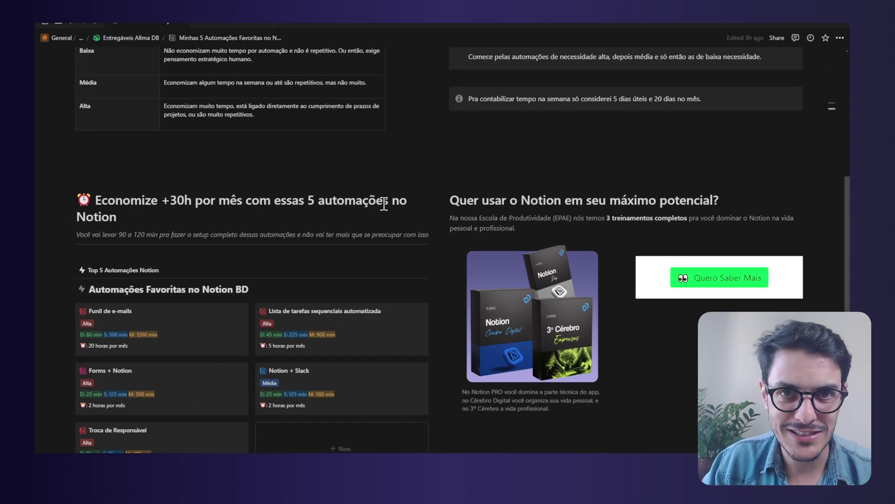
scroll(384, 203, down, 2)
scroll(383, 203, up, 12)
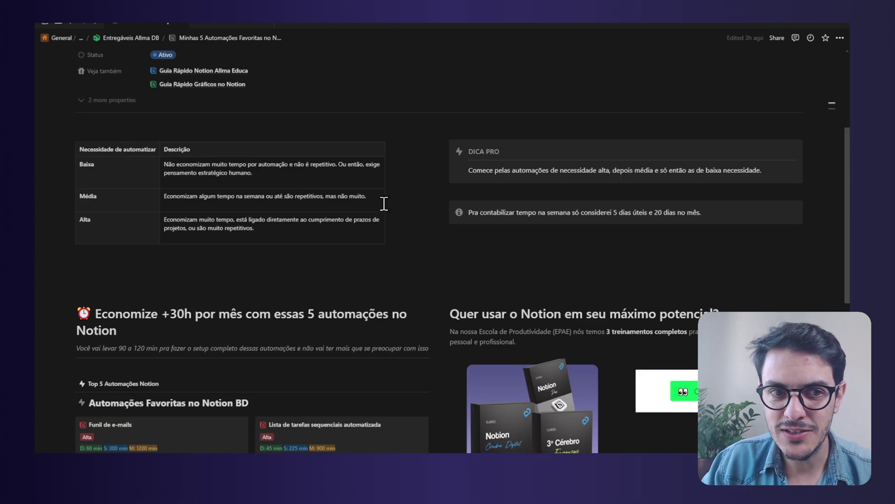
scroll(455, 212, down, 10)
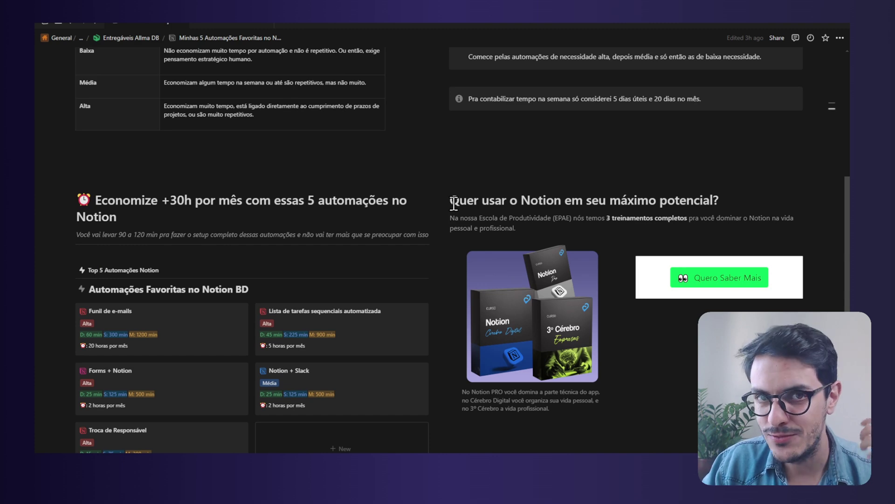
scroll(453, 203, up, 10)
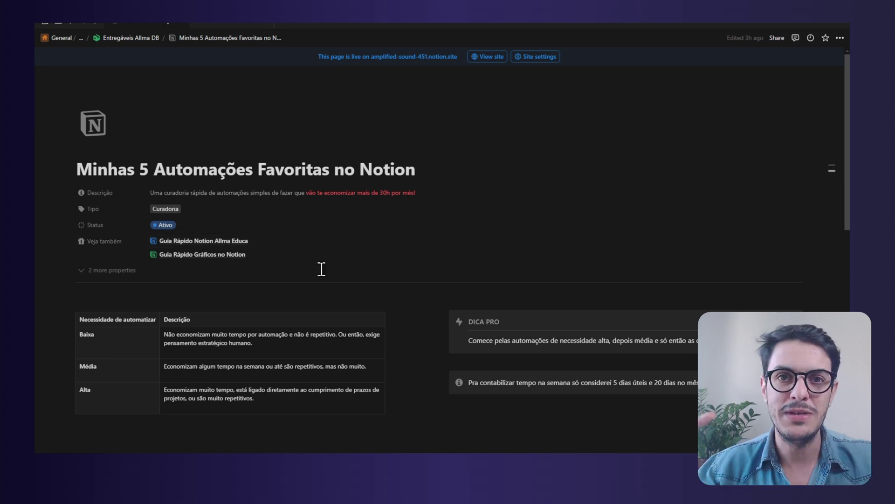
scroll(601, 222, down, 5)
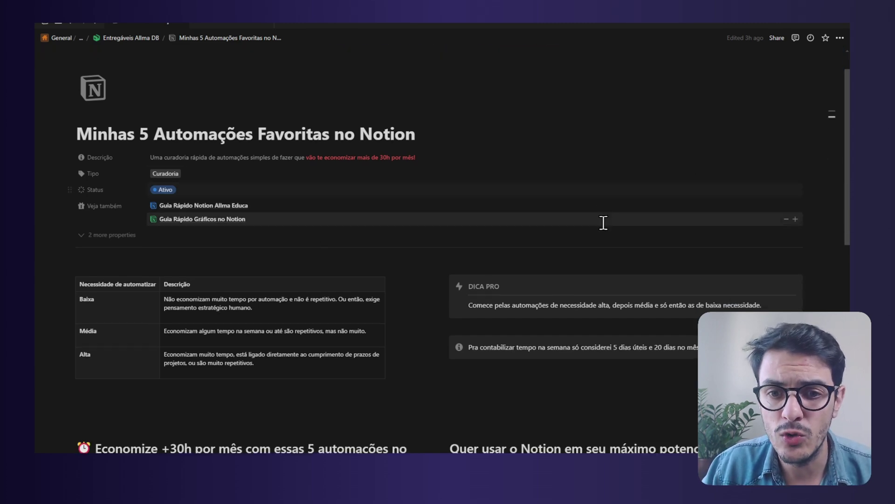
scroll(695, 230, down, 3)
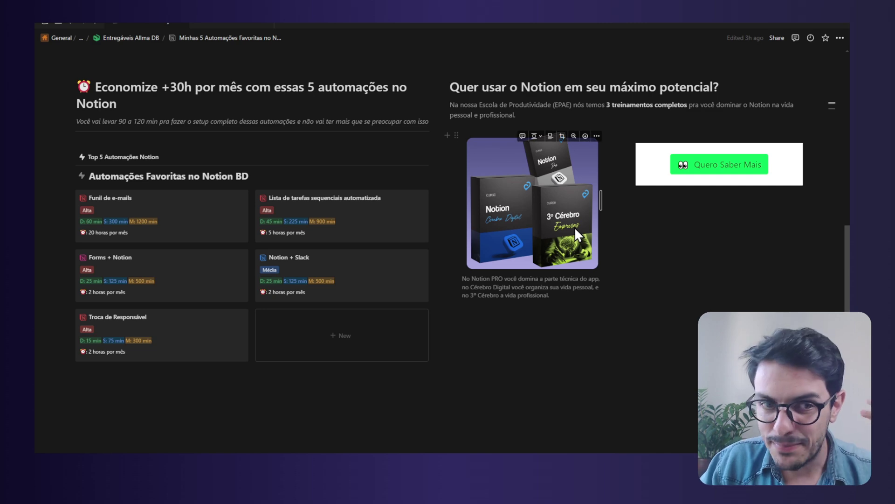
scroll(575, 226, up, 5)
scroll(574, 227, up, 4)
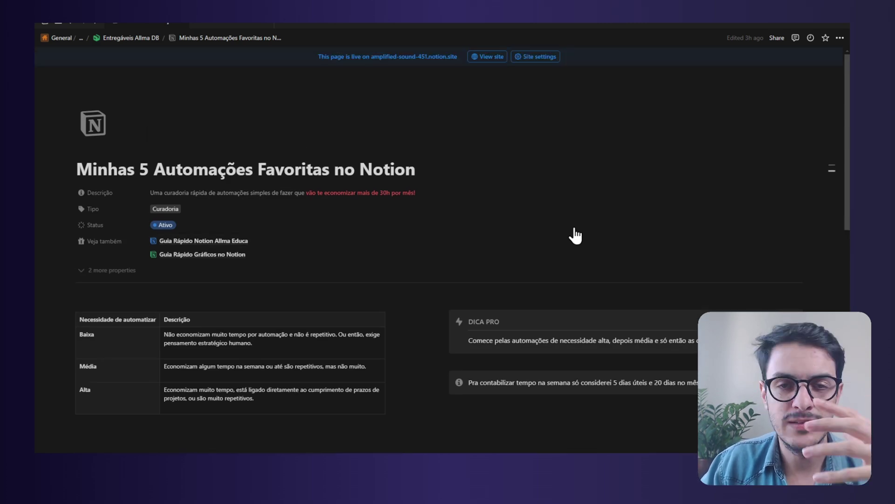